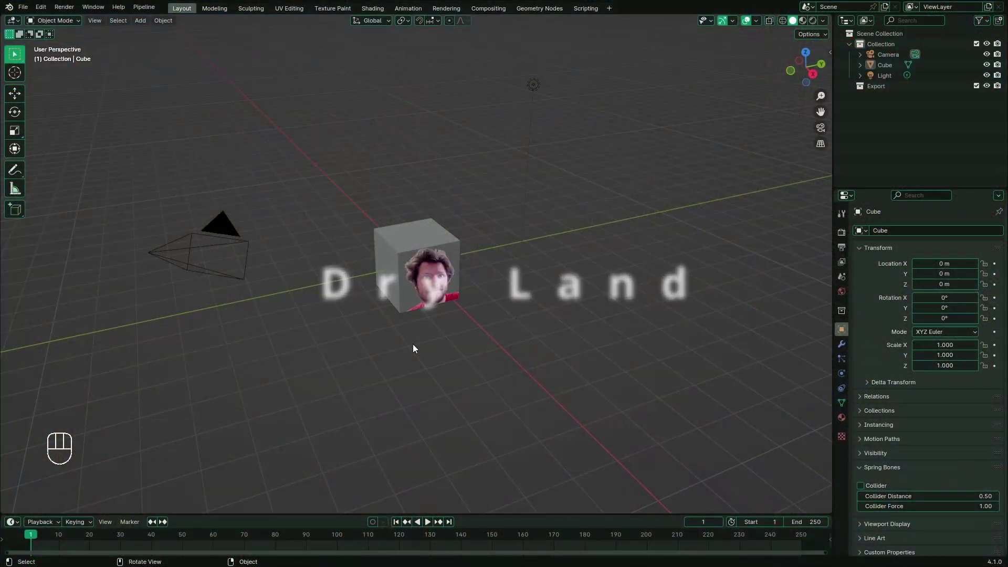
Step: Delete the default cube and store the camera and light in a new, excluded collection named helpers
click(409, 291)
key(x)
click(402, 289)
key(a)
key(m)
click(599, 325)
text(helpers)
key(Return)
click(977, 64)
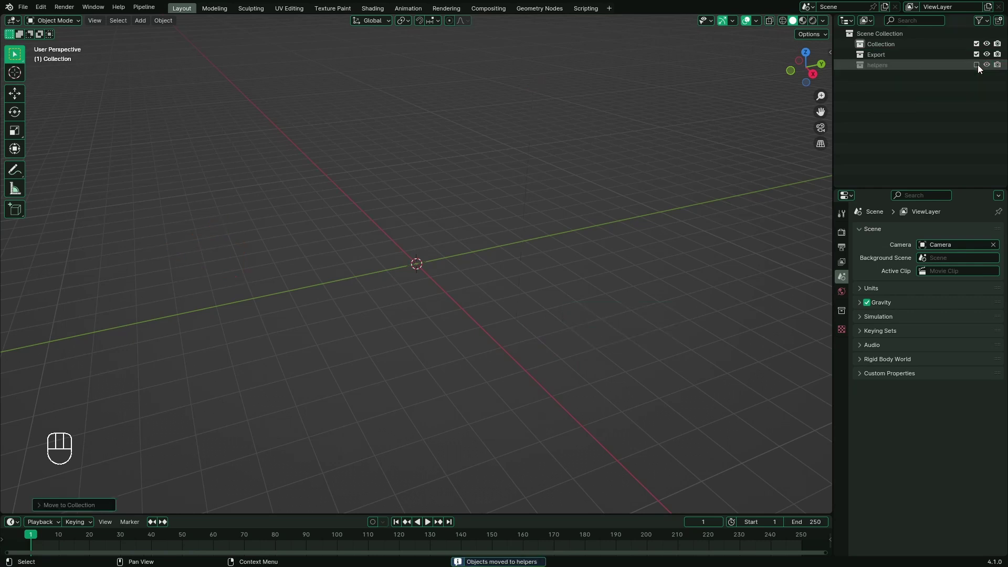
Step: Add a plane mesh at the scene origin
key(shift+a)
mouse_move(424, 295)
click(466, 296)
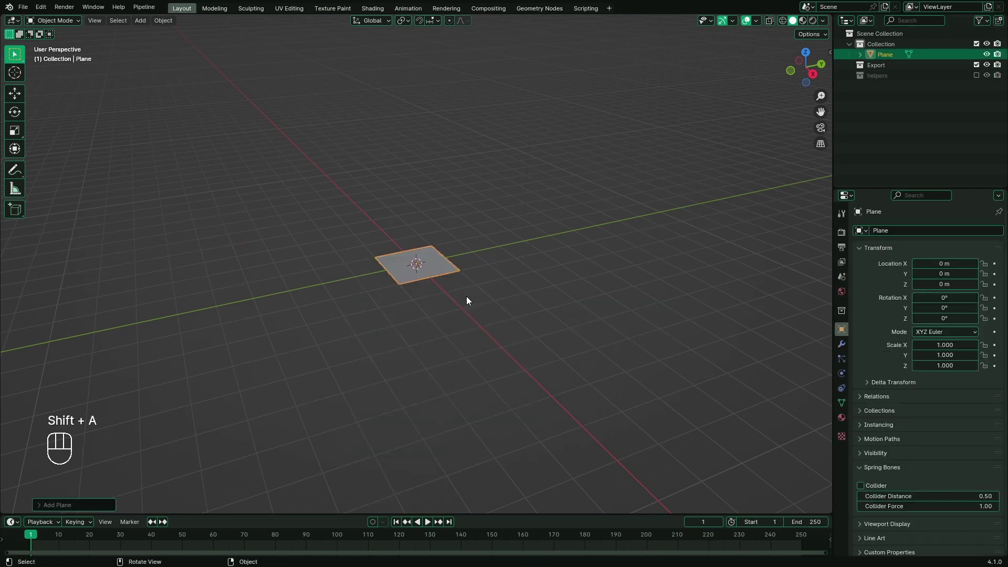
Step: Subdivide the plane's whole mesh in Edit Mode, applying the subdivision twice
key(KP_7)
scroll(466, 296, up, 11)
key(Tab)
right_click(388, 281)
click(388, 281)
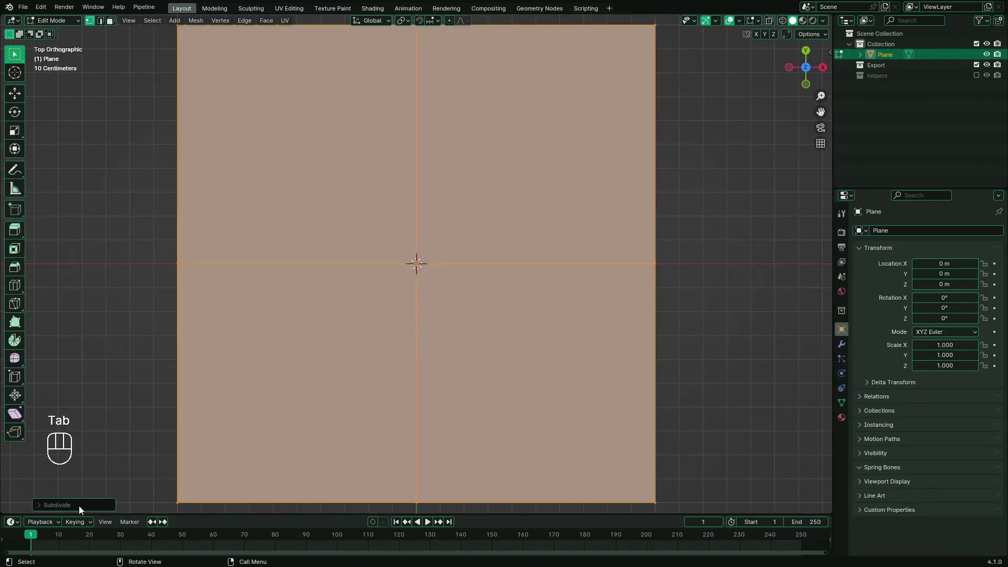
click(79, 505)
right_click(311, 320)
click(311, 320)
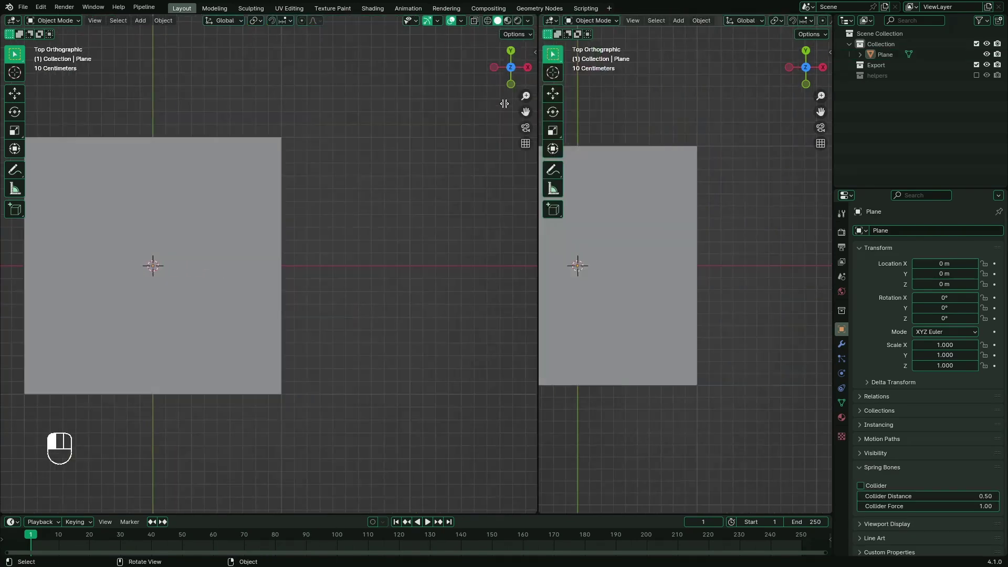
Step: Turn the second viewport into a wide Shader Editor and create a new material for the plane
drag(540, 150, 343, 151)
click(355, 21)
click(386, 119)
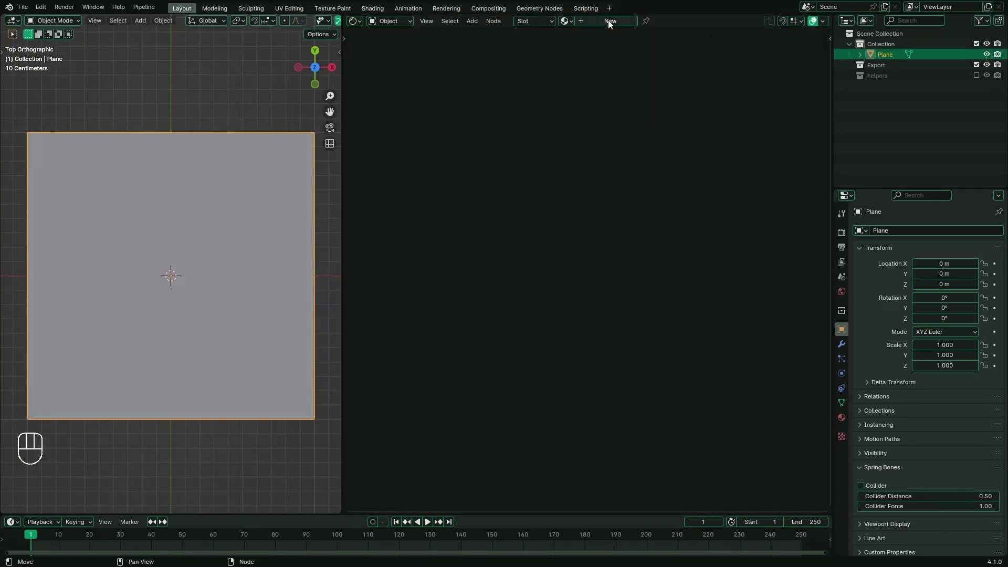
click(647, 21)
Step: Add a Voronoi Texture node and link its Distance output to the Material Output's Surface
key(shift+a)
text(voro)
key(Return)
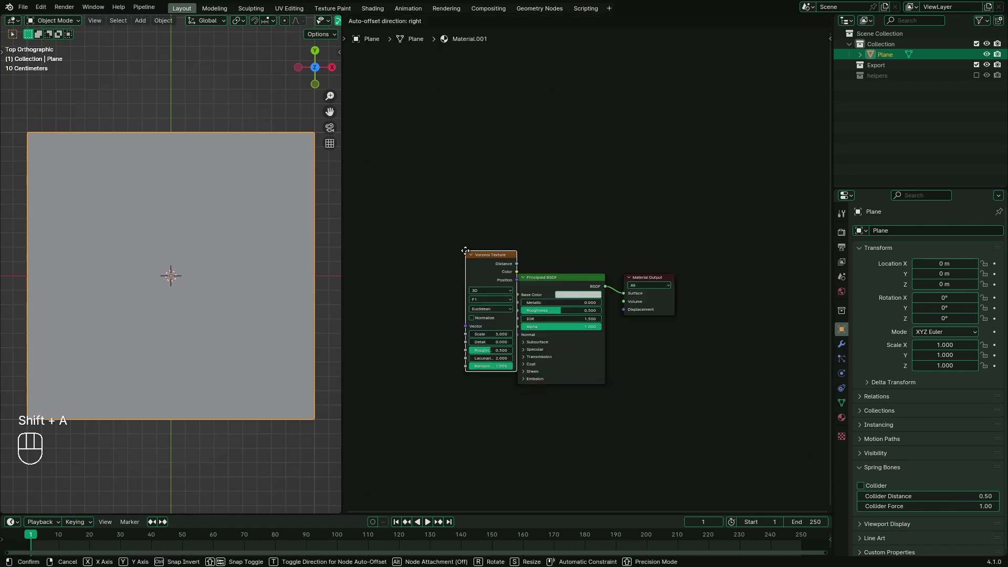
click(433, 246)
mouse_move(471, 255)
mouse_down()
mouse_move(644, 298)
mouse_move(623, 293)
mouse_up()
Step: Display the material on the plane in the viewport and set the Voronoi Texture's feature to Distance to Edge
key(z)
click(183, 336)
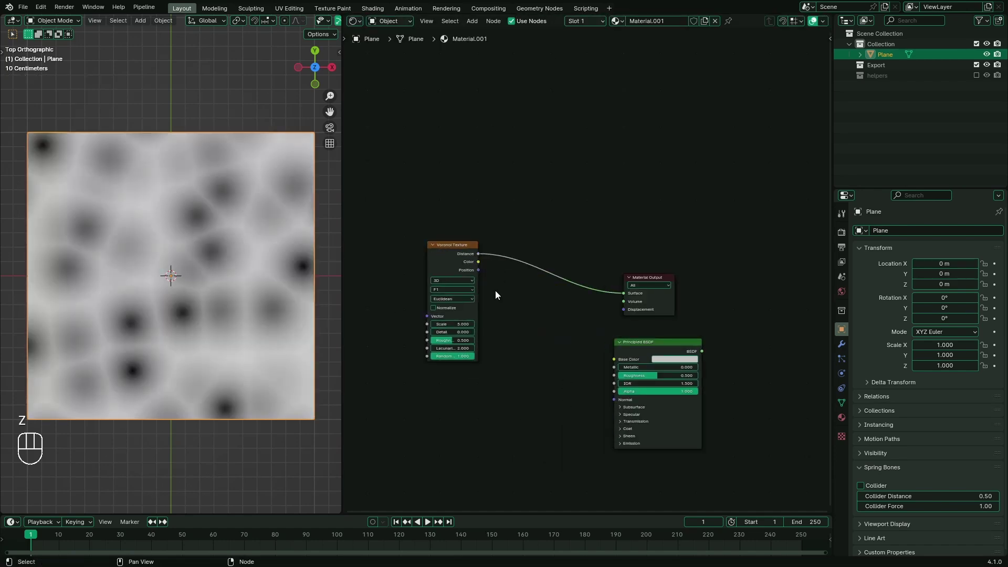
scroll(521, 295, up, 2)
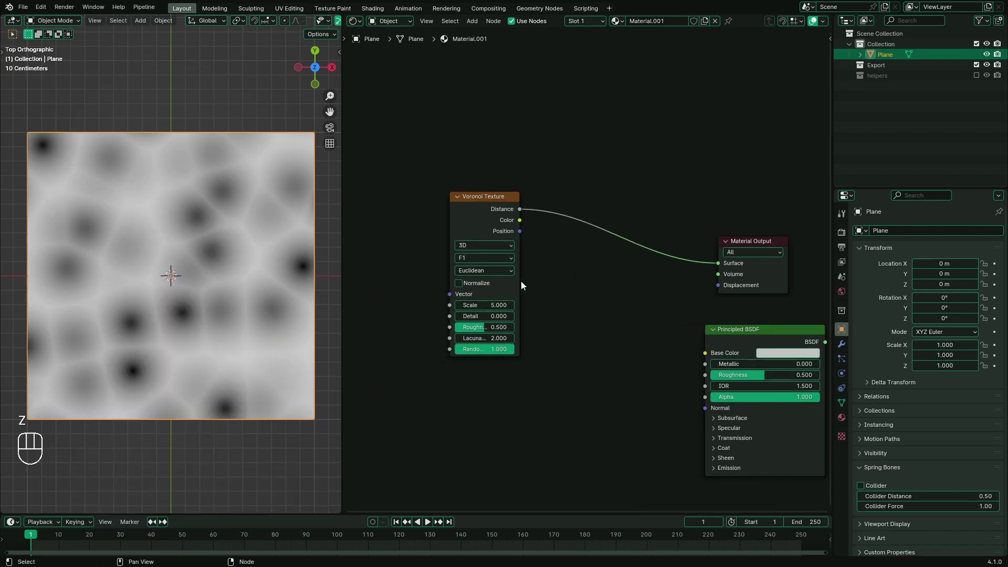
click(483, 259)
click(476, 317)
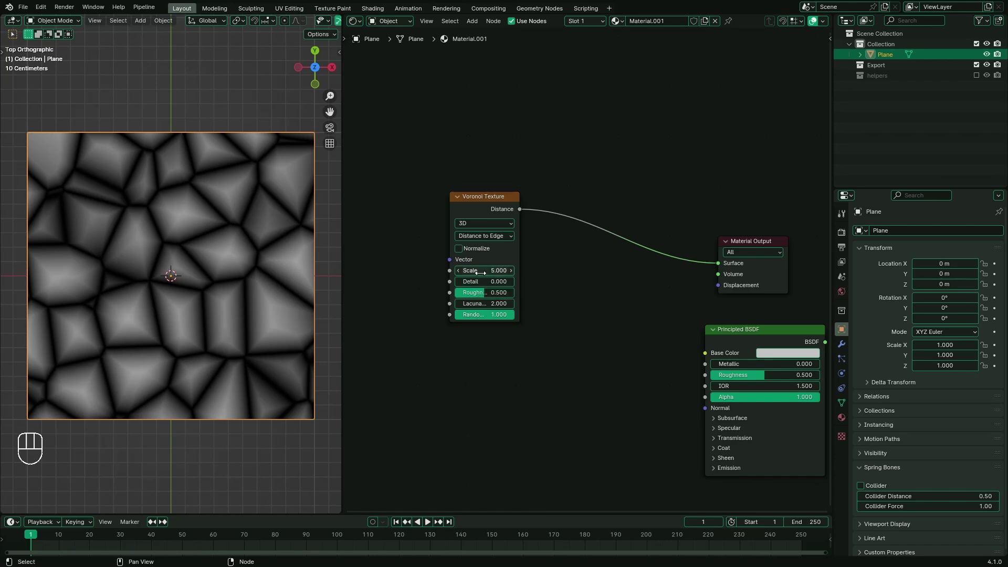
Step: Add a Noise Texture node ahead of the Voronoi Texture to drive its Vector input
shift+middle_drag(399, 264, 546, 308)
key(shift+a)
text(noise)
key(Return)
click(488, 336)
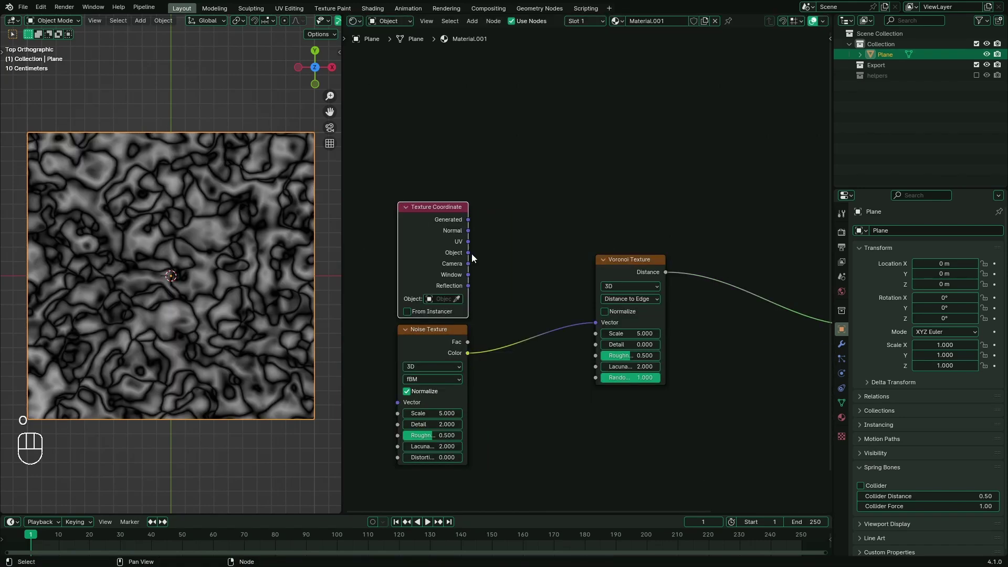
Step: Mix the Object coordinates with the noise Color through a Mix Color node set to Add, feeding the Voronoi Texture's Vector
drag(469, 253, 508, 266)
text(mix c)
key(Return)
click(503, 241)
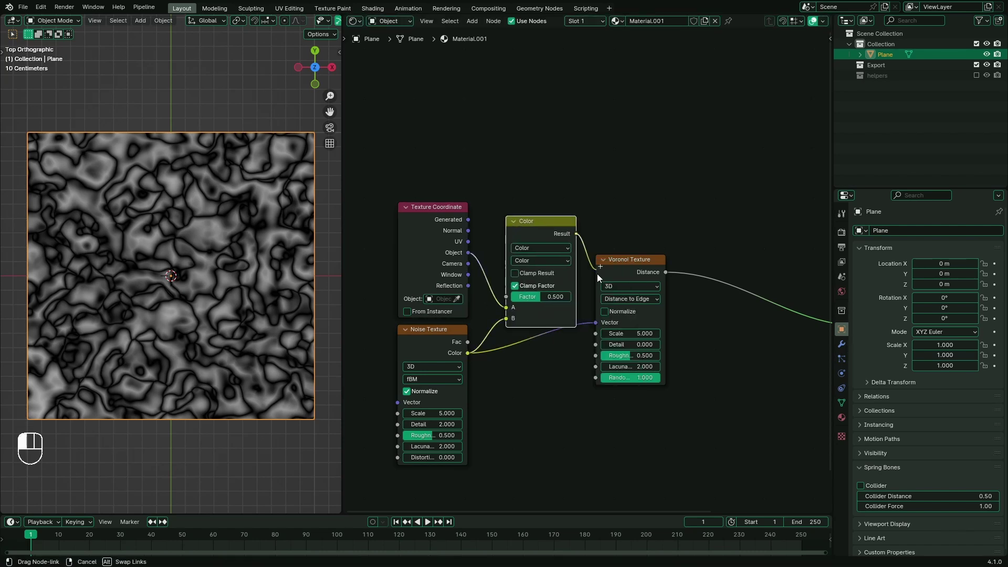
click(536, 275)
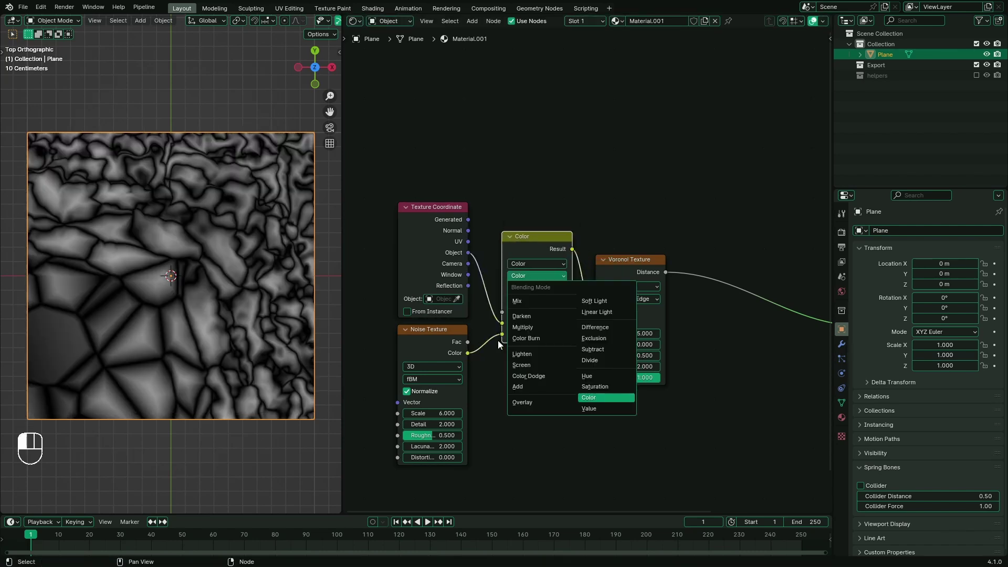
click(514, 387)
Step: Set the Noise Texture's Roughness to 0.767 and Scale to 12, and the Add node's Factor to 0.25
drag(431, 435, 453, 435)
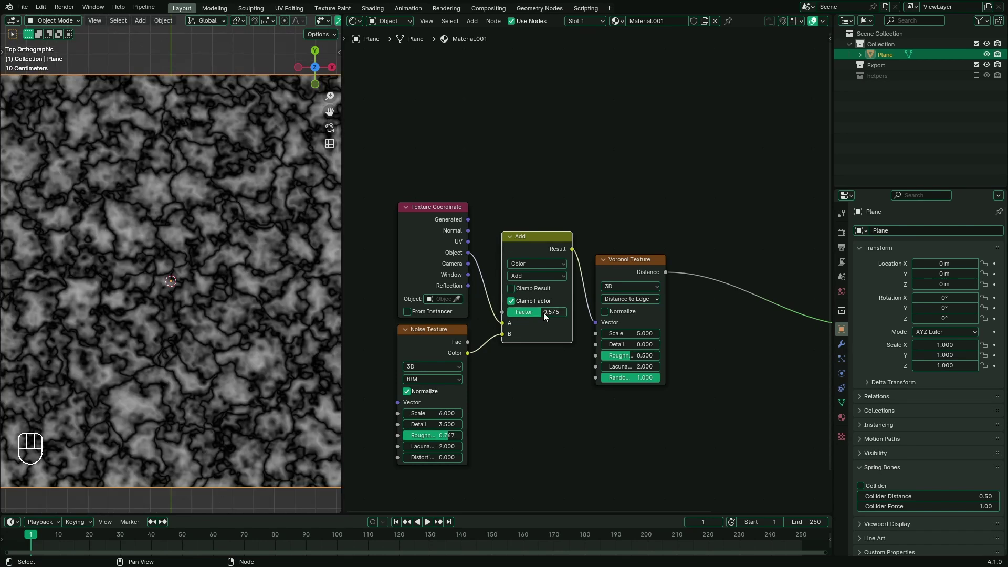
drag(545, 315, 523, 315)
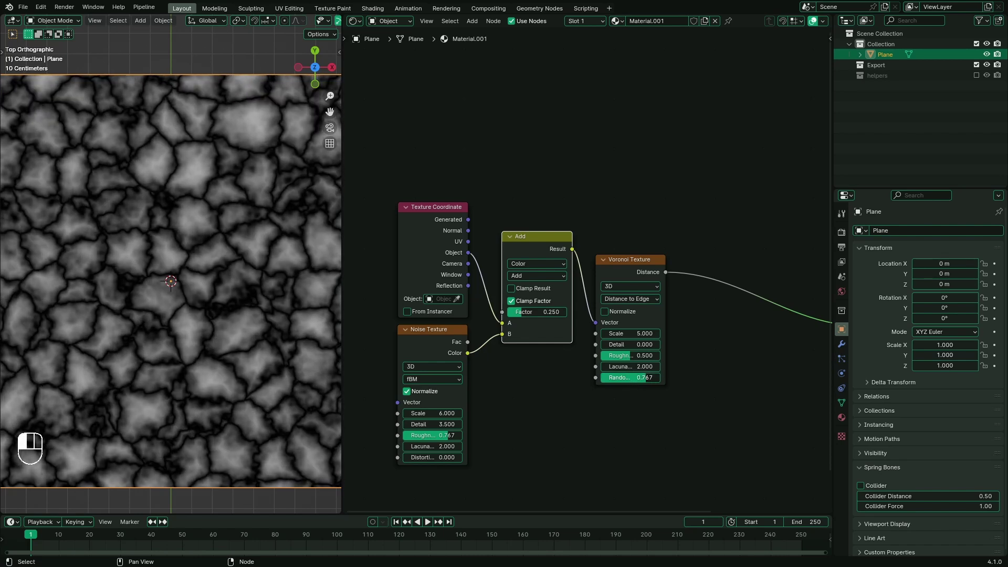
click(431, 417)
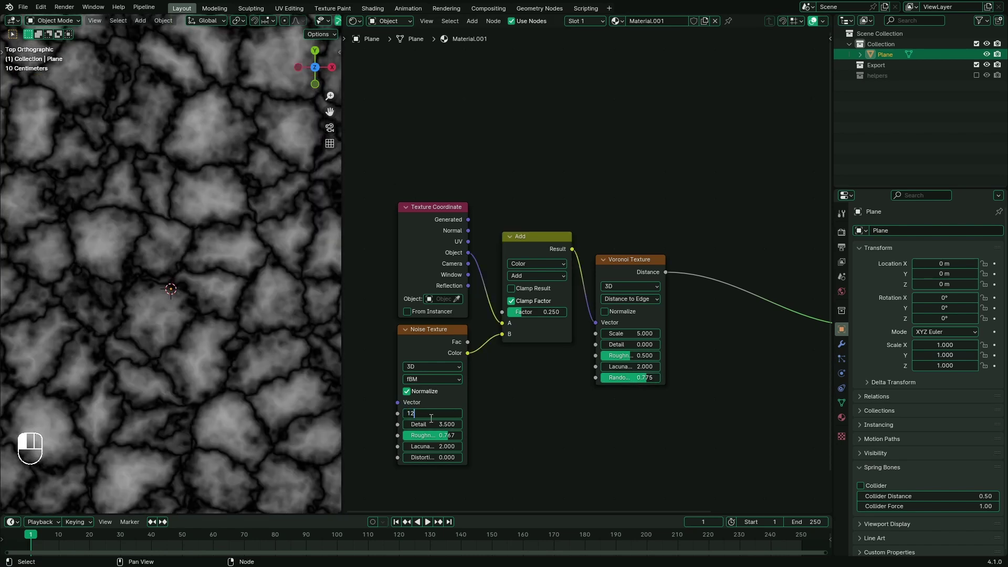
key(Return)
Step: Enclose the coordinate, noise and Add nodes in a frame labelled distortion
key(Home)
key(shift+p)
key(F2)
text(di)
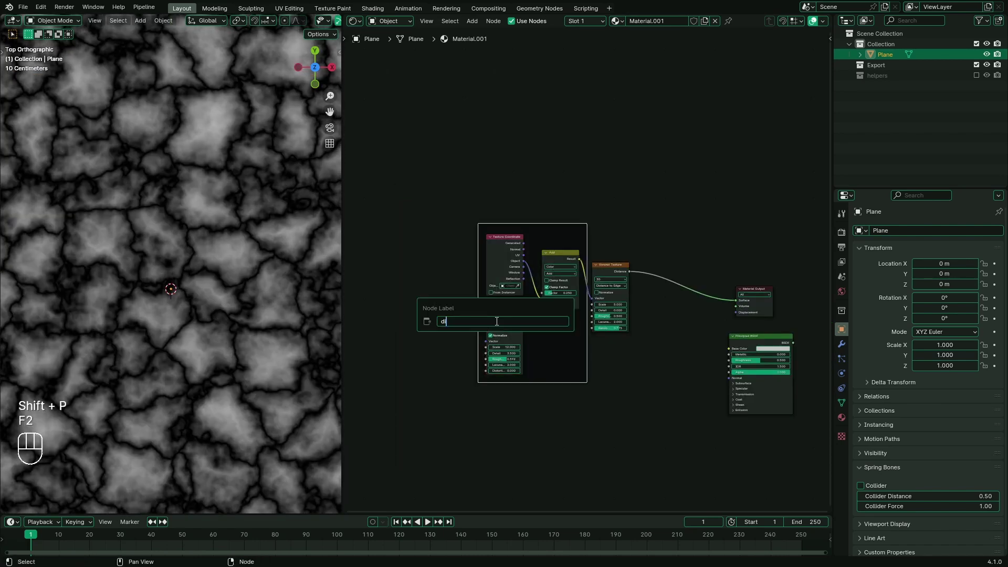
text(stortion)
key(Return)
Step: Insert a Map Range node between the Voronoi Texture and the Material Output
key(shift+a)
text(map range)
key(Return)
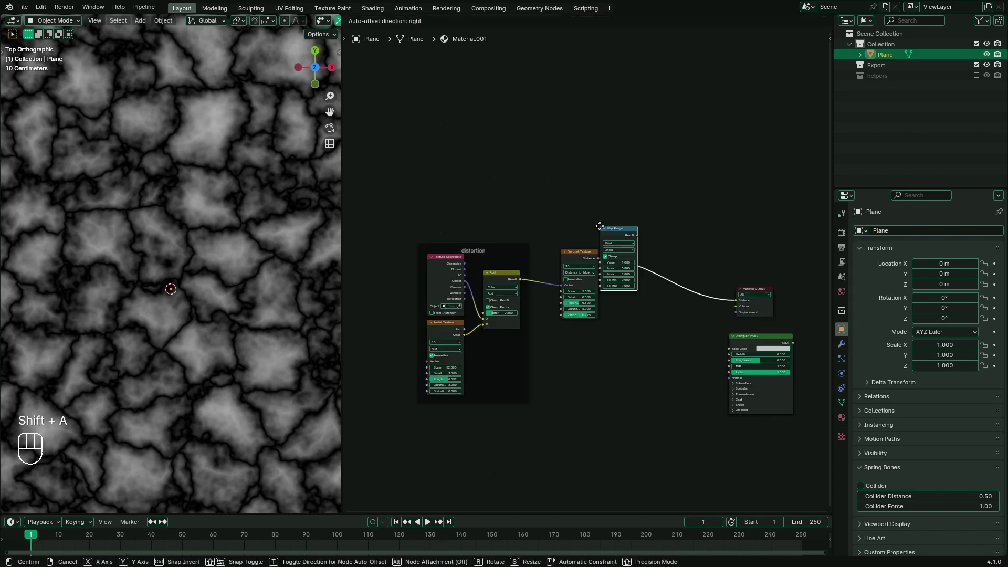
click(610, 249)
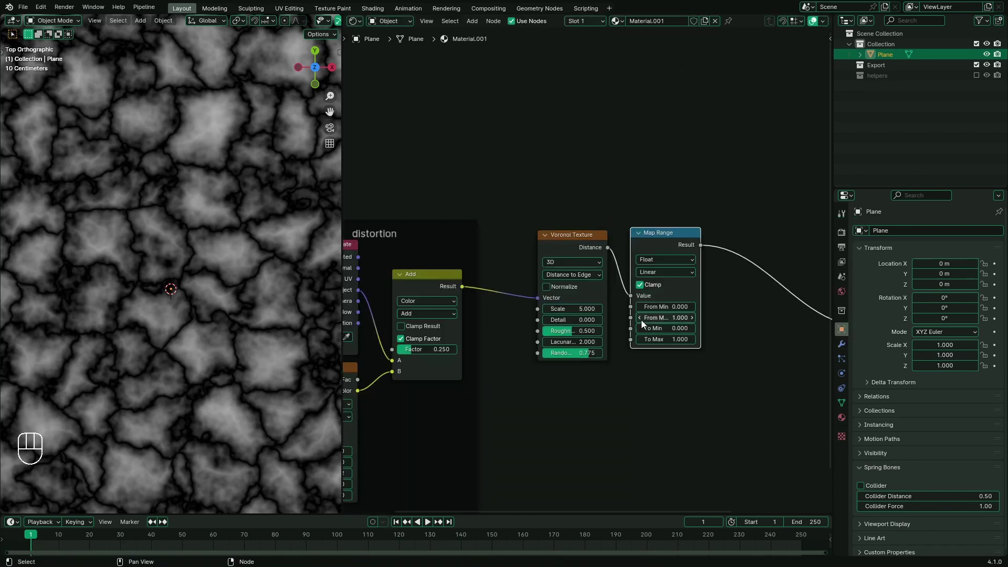
Step: Lower the Map Range node's From Max to 0.05 to narrow the cracks
click(639, 318)
click(640, 318)
drag(656, 318, 642, 324)
click(642, 321)
click(641, 321)
click(642, 321)
click(642, 321)
click(642, 321)
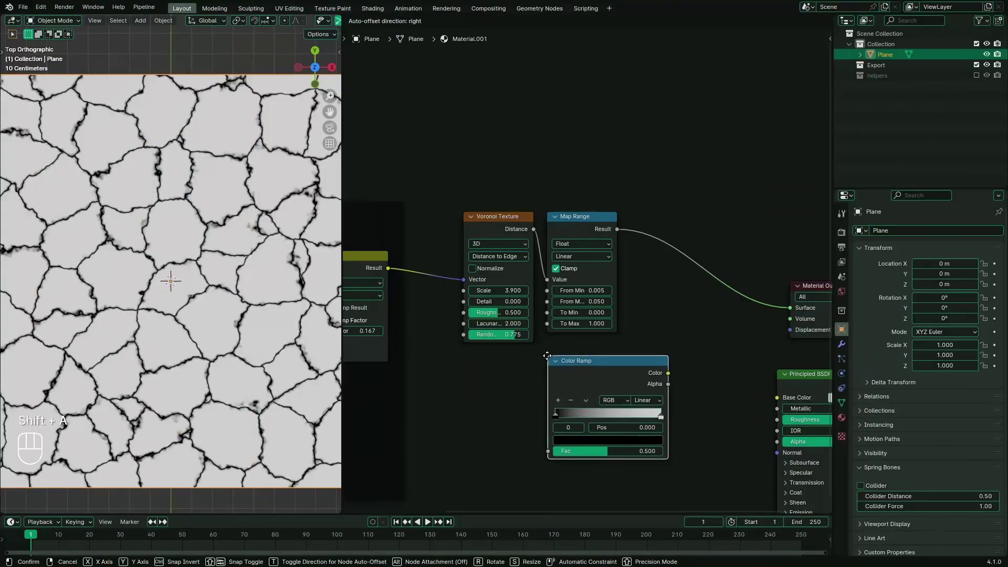
Step: Place a Color Ramp below the Map Range, feed it the Voronoi Distance, and move its white stop to 0.723 while previewing it
click(547, 355)
drag(533, 230, 547, 451)
ctrl+shift+click(607, 360)
key(g)
click(413, 359)
drag(643, 414, 613, 424)
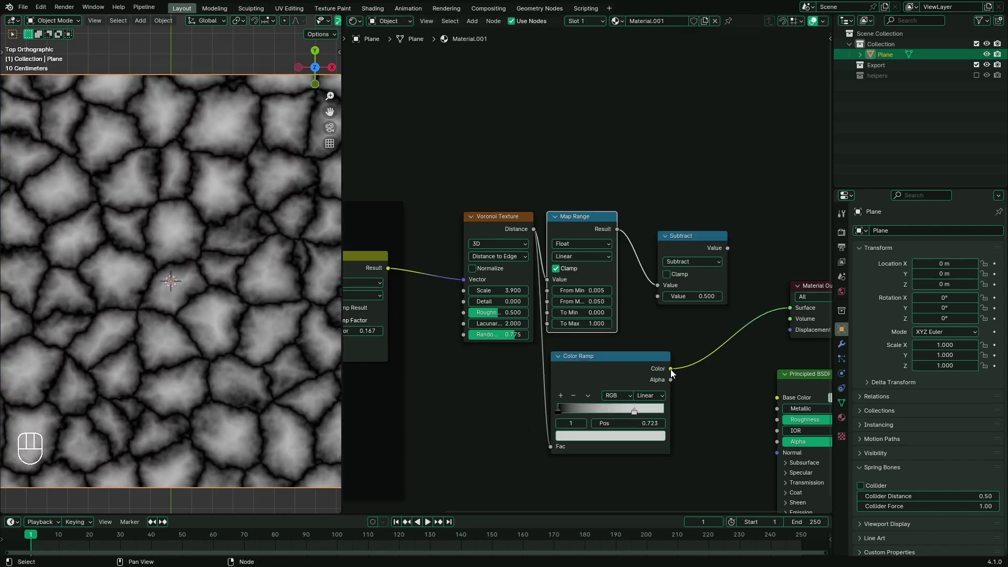
Step: Subtract the Color Ramp from the Map Range result, preview the Subtract node, and move the ramp's white stop to about 0.805
drag(670, 369, 662, 296)
ctrl+shift+click(685, 234)
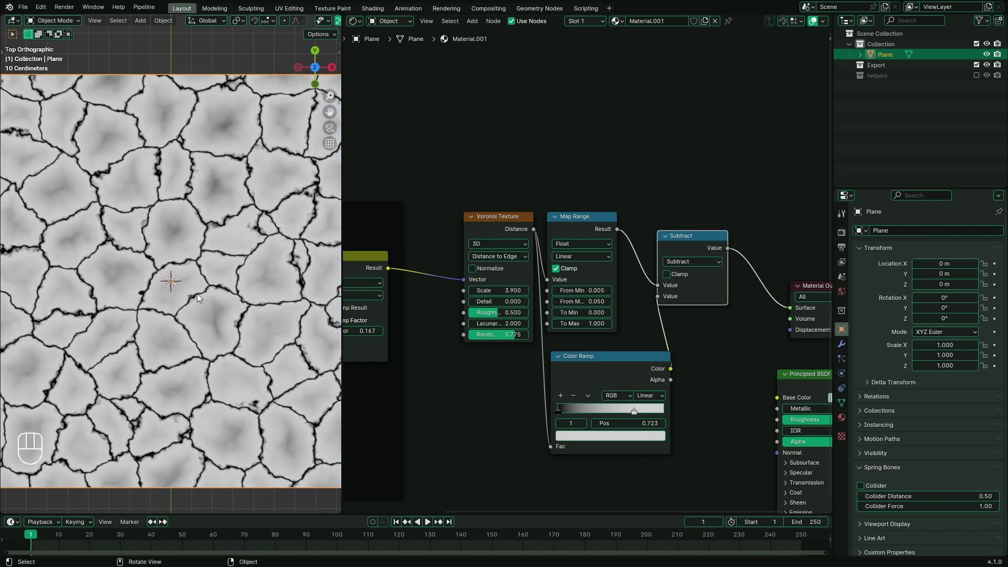
drag(634, 409, 651, 409)
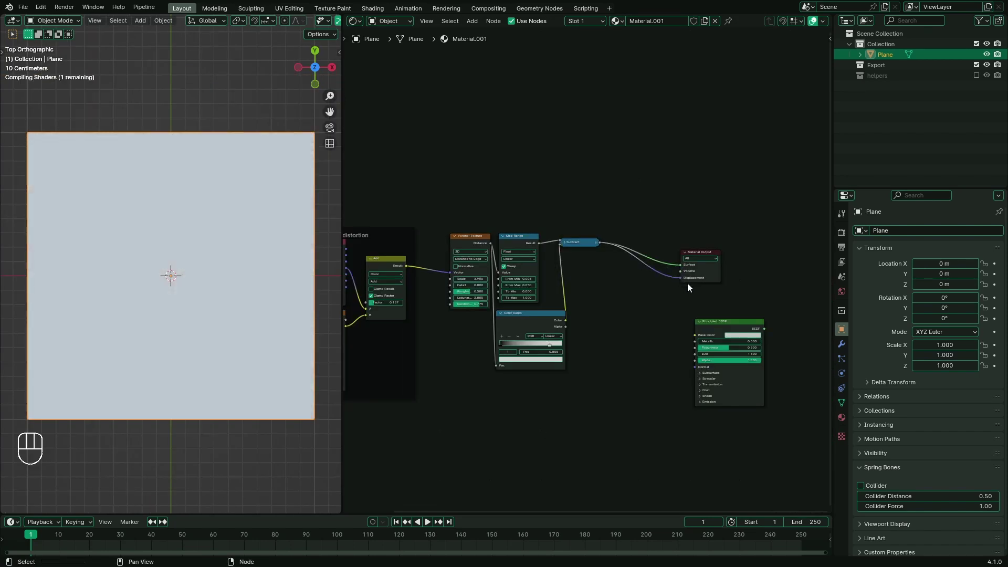
Step: Cut the Subtract node's link to the Material Output's Surface and change the viewport shading to inspect the relief in perspective
ctrl+right_drag(643, 233, 615, 260)
key(z)
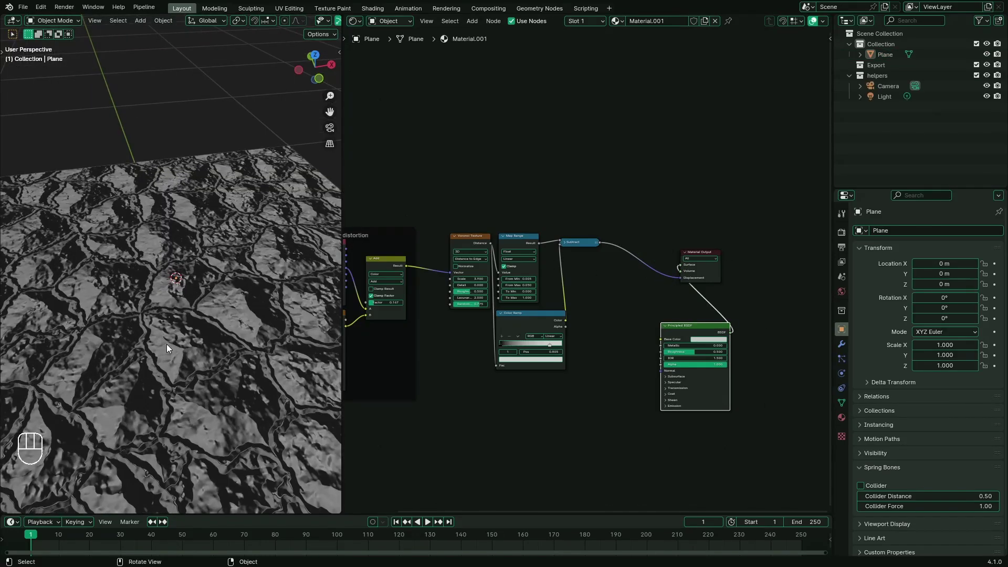
mouse_move(166, 344)
middle_down()
mouse_move(215, 337)
mouse_move(179, 362)
mouse_move(226, 352)
mouse_move(218, 364)
mouse_move(204, 243)
mouse_move(213, 346)
mouse_move(318, 338)
middle_up()
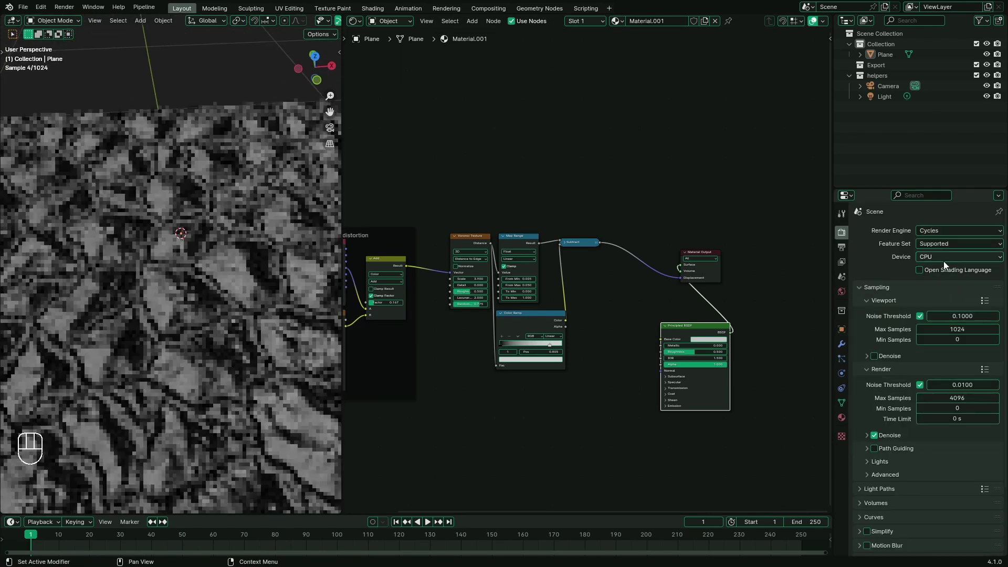
Step: Set the Cycles render device to GPU Compute
click(943, 257)
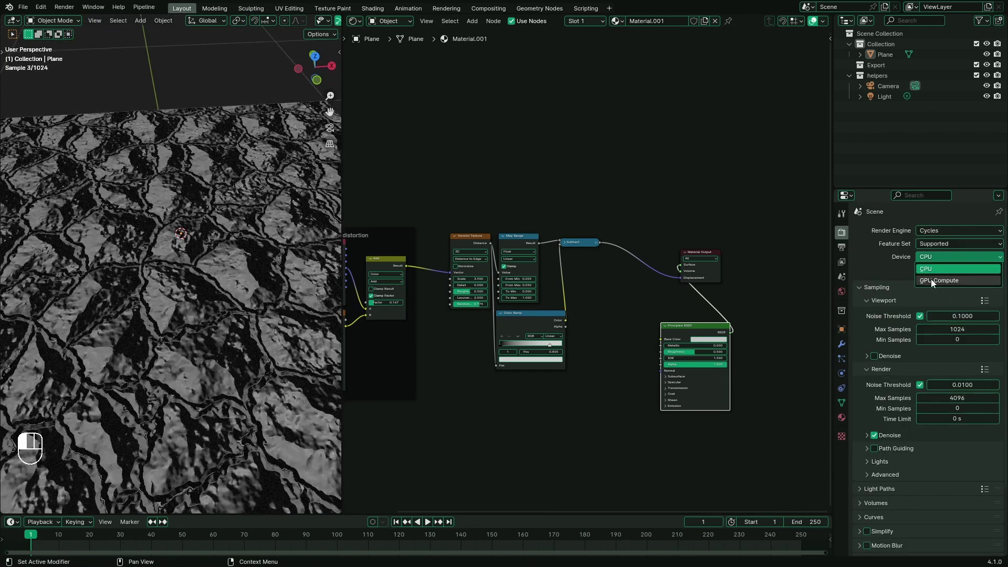
click(931, 278)
Step: Set the material's surface displacement method to Displacement Only
click(842, 417)
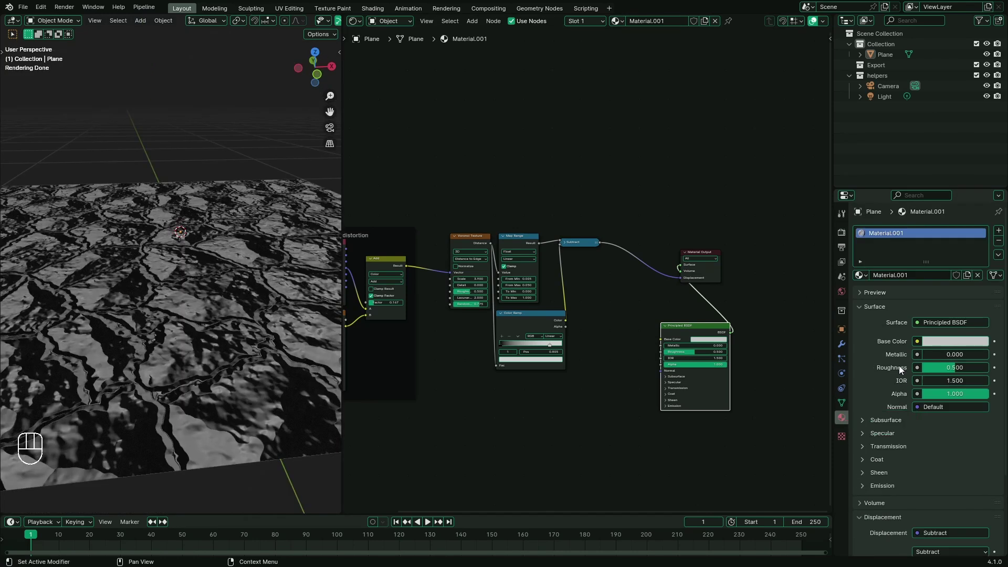
scroll(880, 373, down, 5)
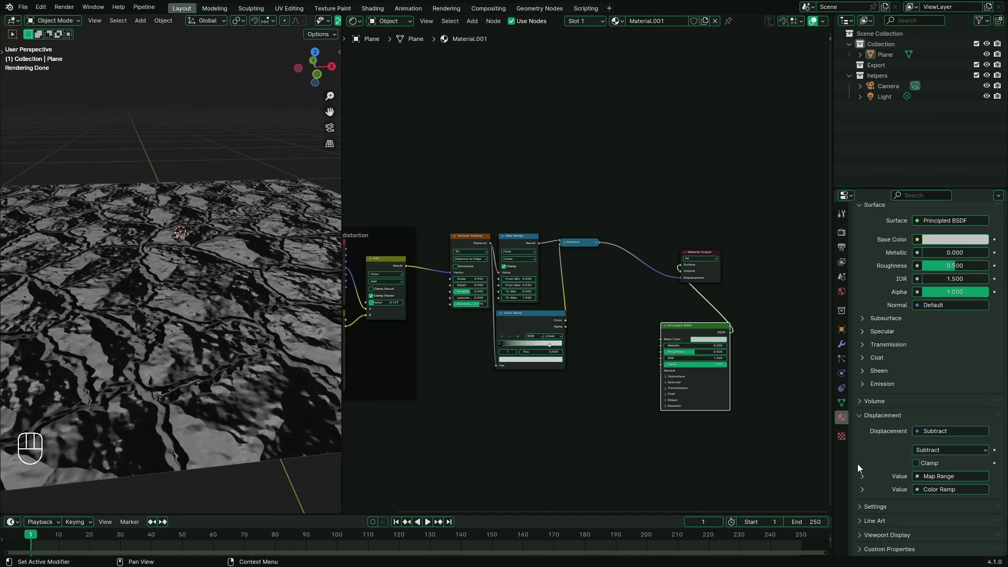
click(876, 506)
scroll(879, 505, down, 7)
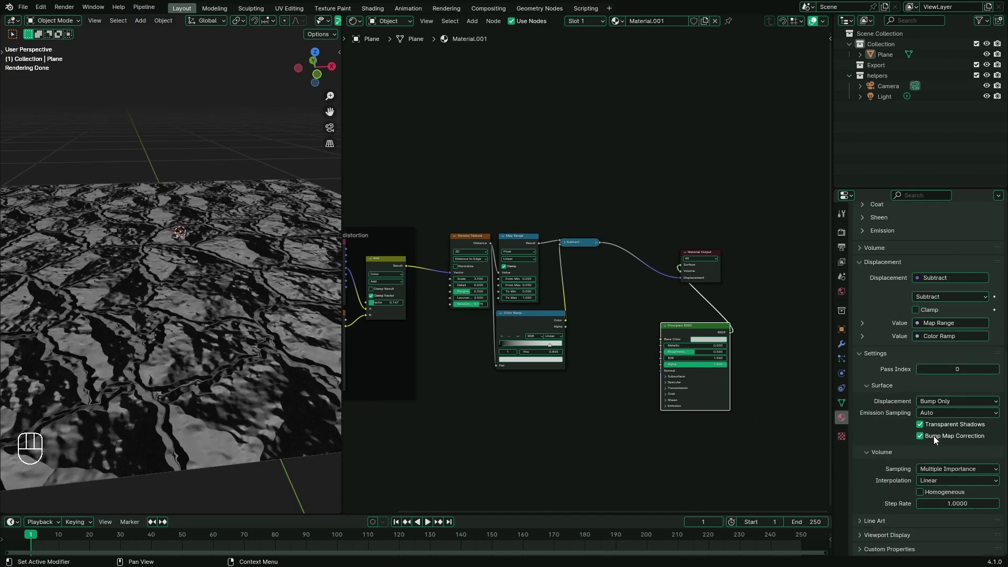
click(940, 401)
click(931, 425)
scroll(81, 260, down, 6)
middle_drag(90, 256, 133, 269)
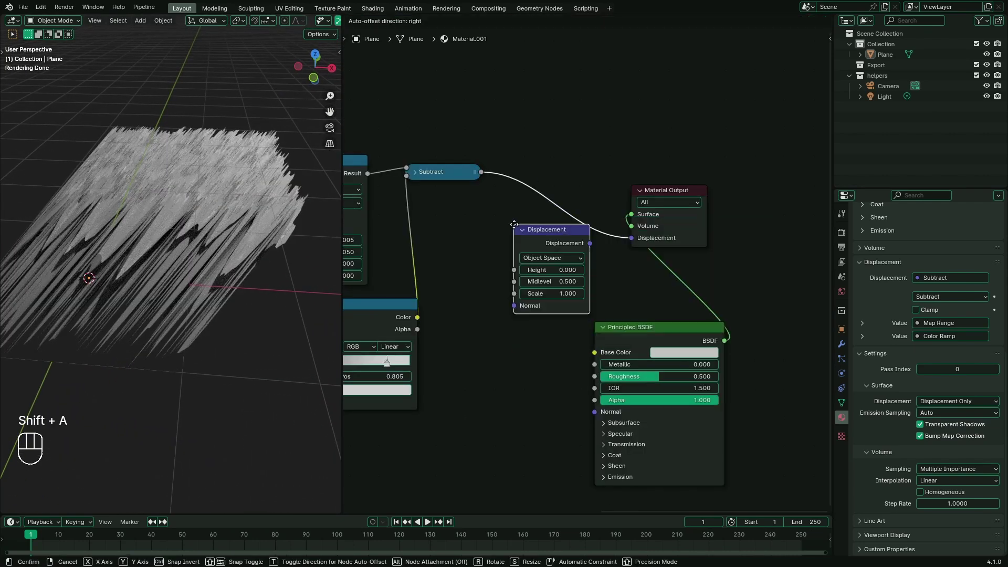
Step: Insert a Displacement node before the Material Output and move the Subtract link to its Height input
click(517, 195)
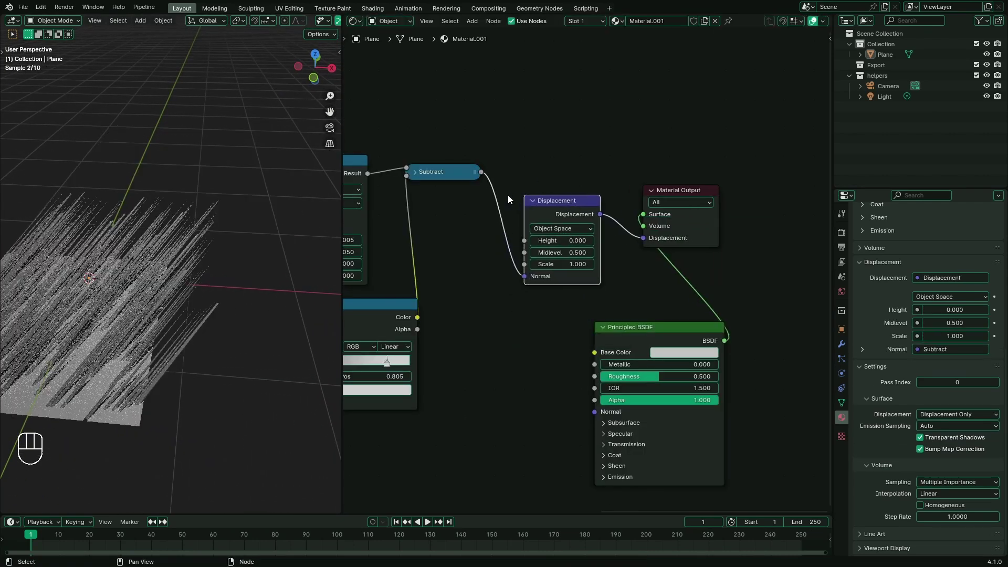
drag(525, 277, 526, 247)
drag(625, 254, 614, 254)
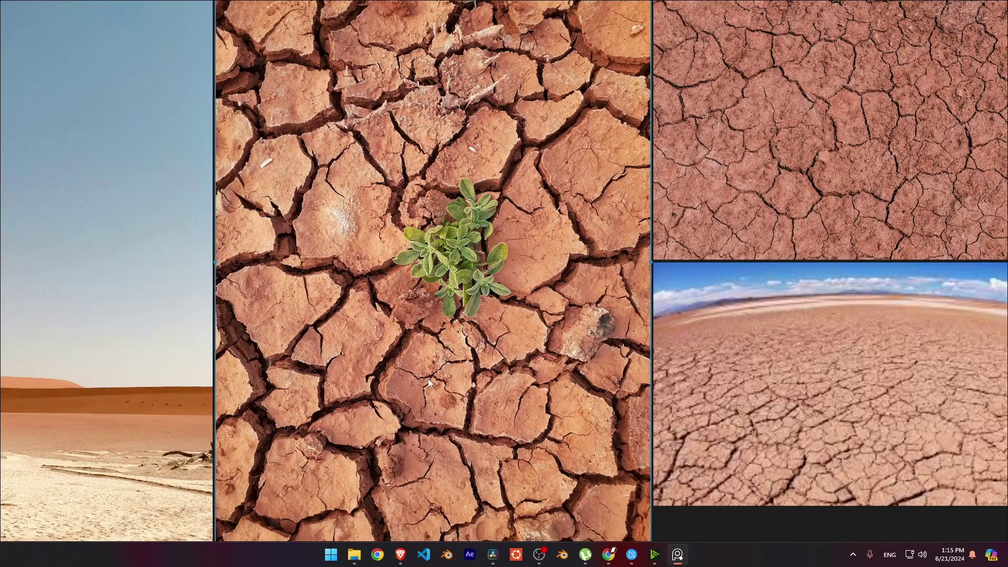
Step: Switch to the reference image board and examine the photos of cracked dry ground
middle_drag(425, 475, 374, 160)
middle_drag(332, 477, 343, 375)
scroll(328, 416, up, 3)
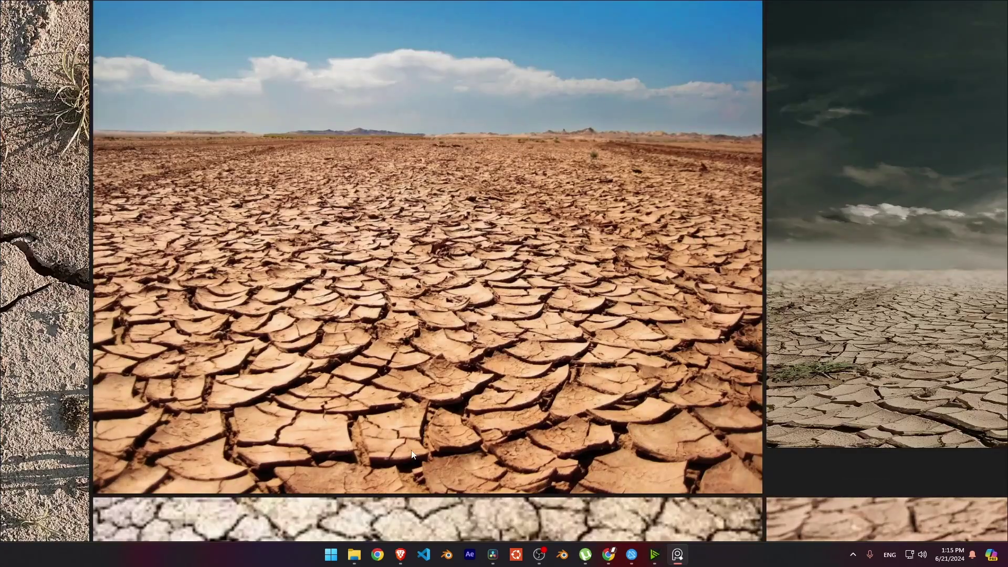
middle_drag(474, 426, 81, 320)
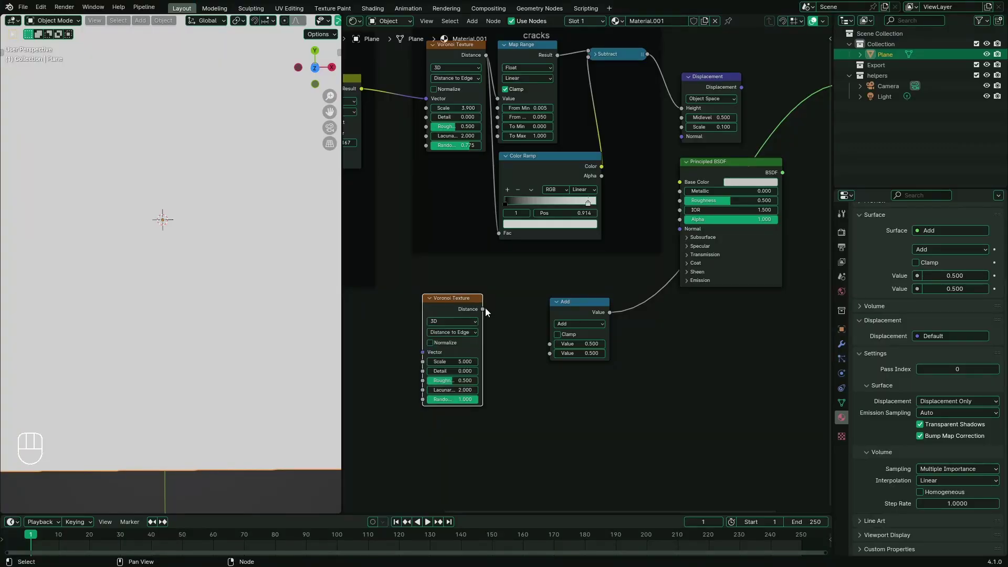
Step: Feed the second Voronoi Texture's Distance into the Math node and set its operation to Greater Than
drag(484, 310, 549, 343)
click(579, 323)
click(651, 372)
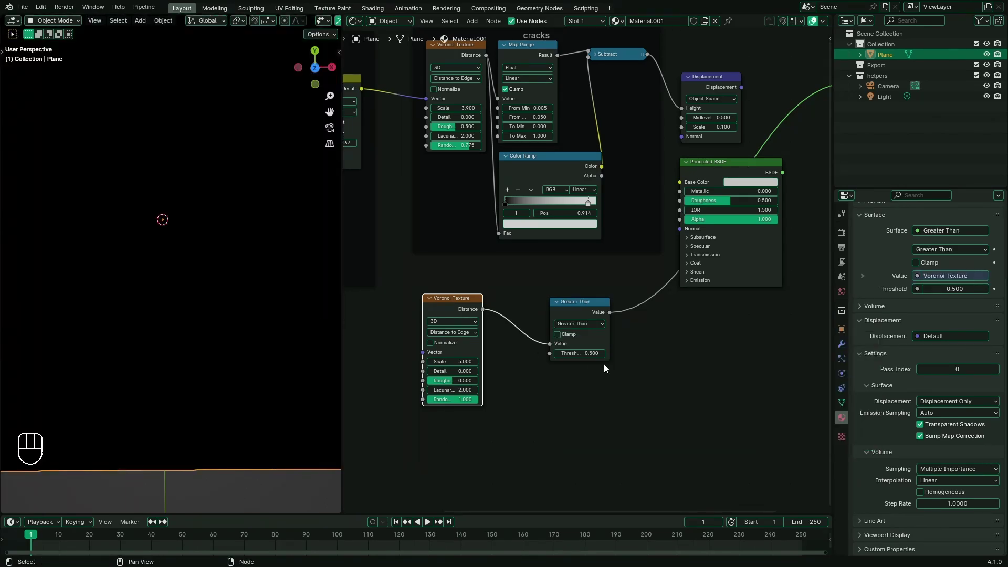
Step: Set the Greater Than node's threshold to 0.02 to thin the secondary crack lines
click(557, 353)
click(557, 352)
click(557, 353)
click(556, 352)
scroll(228, 349, down, 3)
shift+middle_drag(229, 349, 239, 386)
double_click(592, 353)
text(.02)
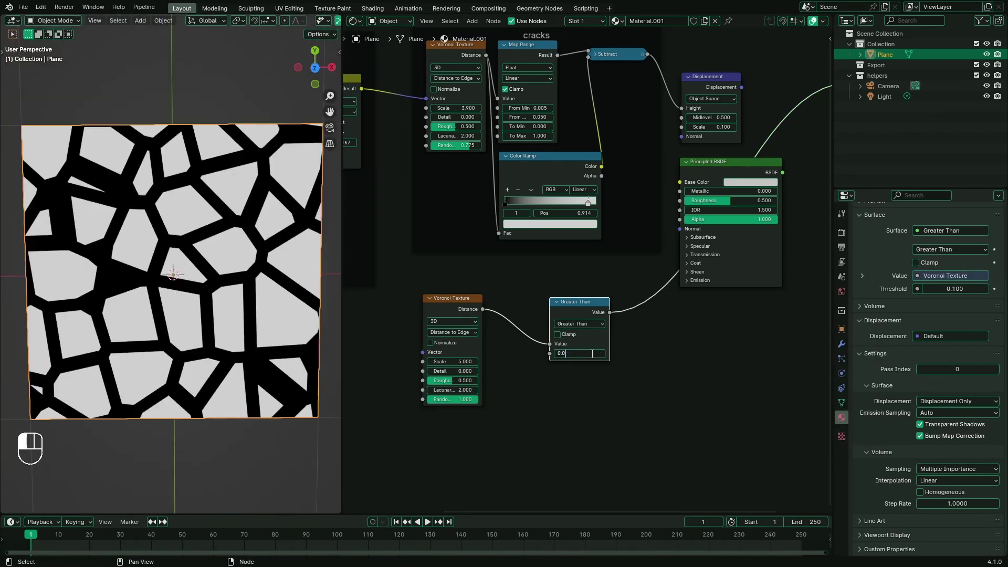
key(Return)
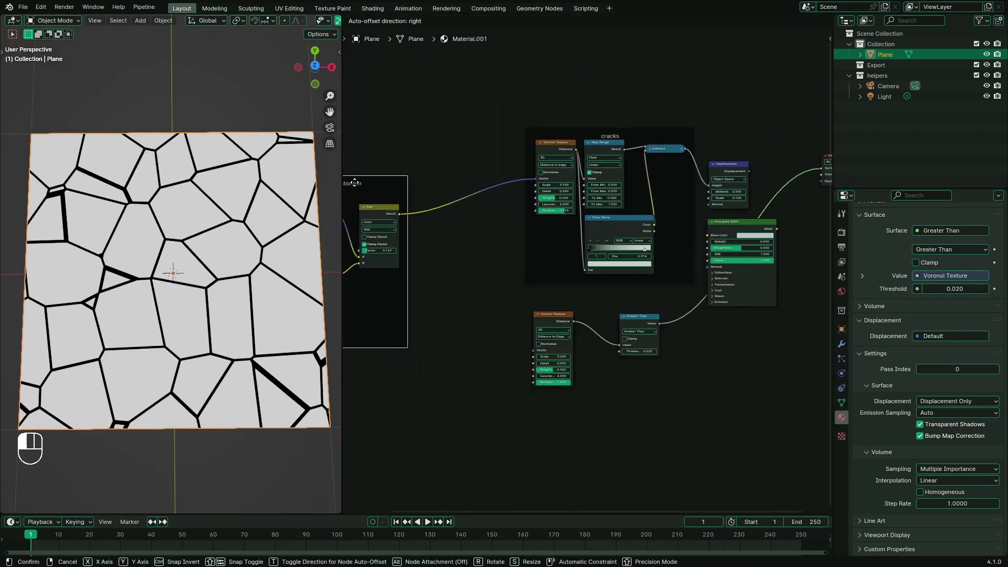
Step: Add a reroute point on the distortion output link and preview the Greater Than node's output on the plane
drag(354, 181, 356, 181)
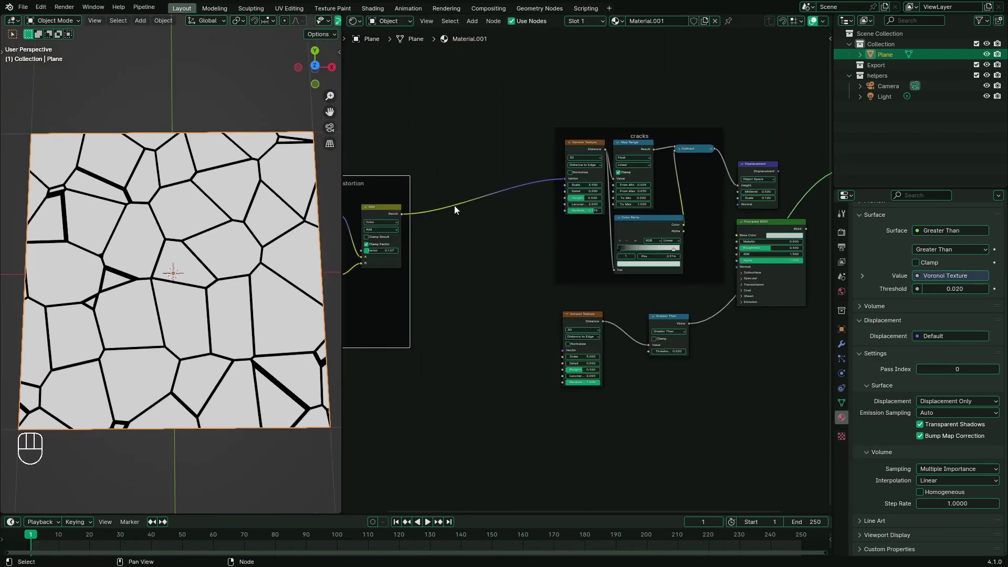
shift+right_drag(446, 191, 446, 236)
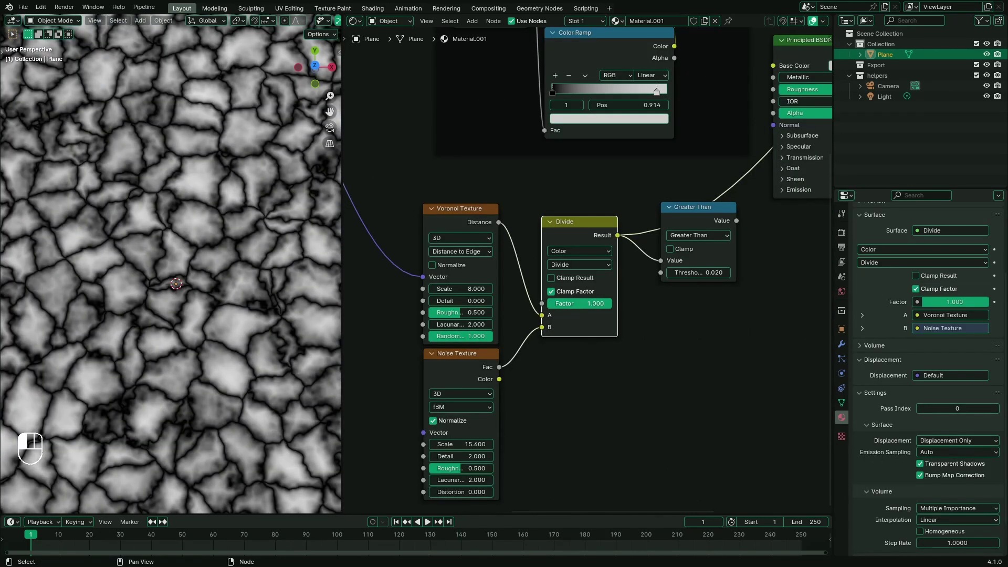
middle_drag(634, 303, 522, 341)
ctrl+shift+click(583, 248)
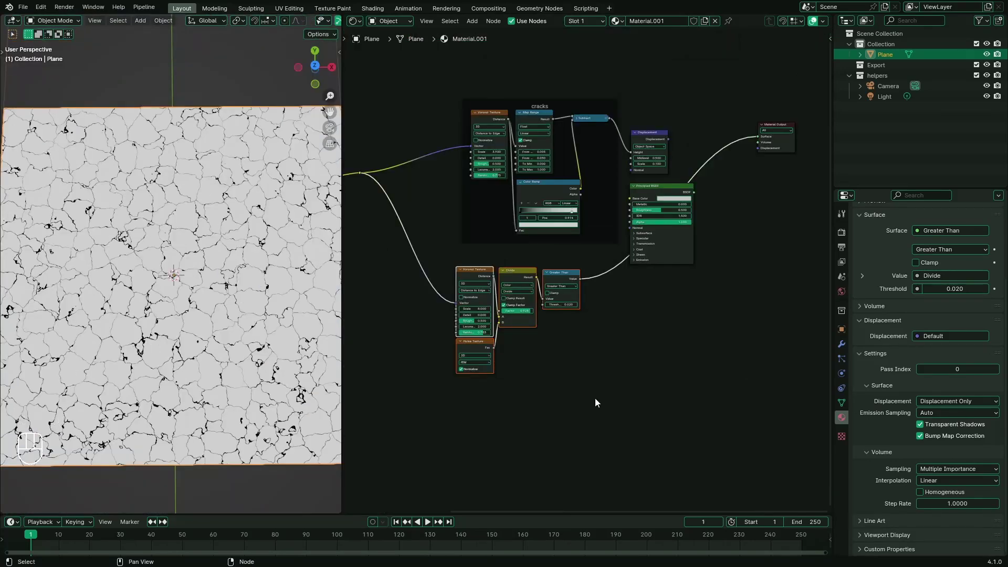
Step: Group the lower Voronoi, Noise, Divide and Greater Than nodes in a frame labelled "small cracks"
key(shift+p)
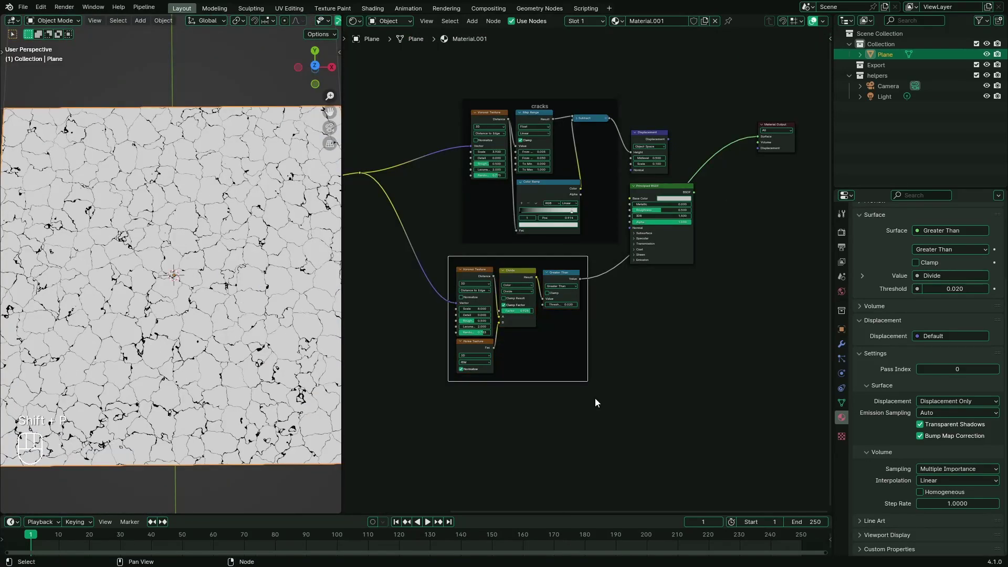
key(F2)
text(small cracks)
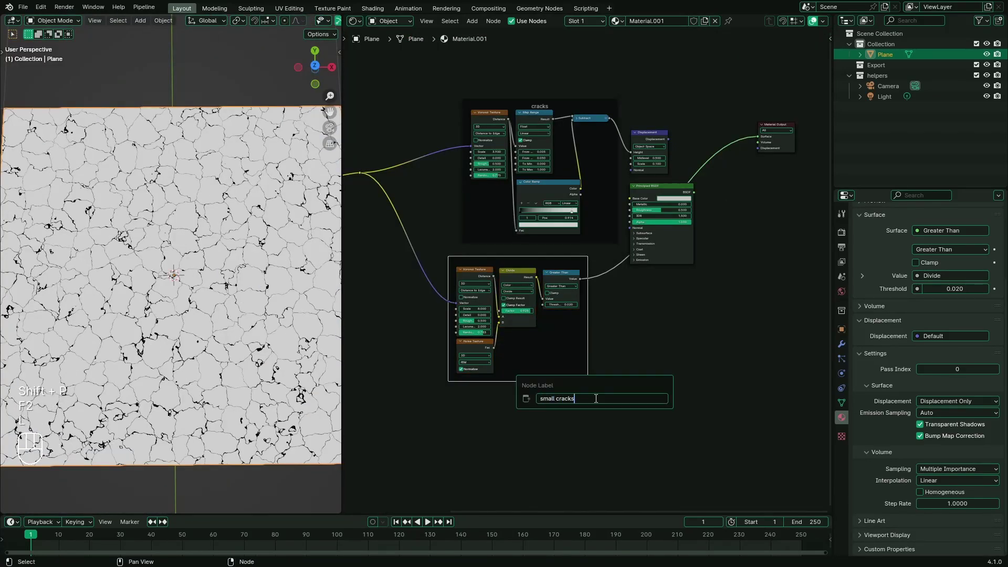
key(Return)
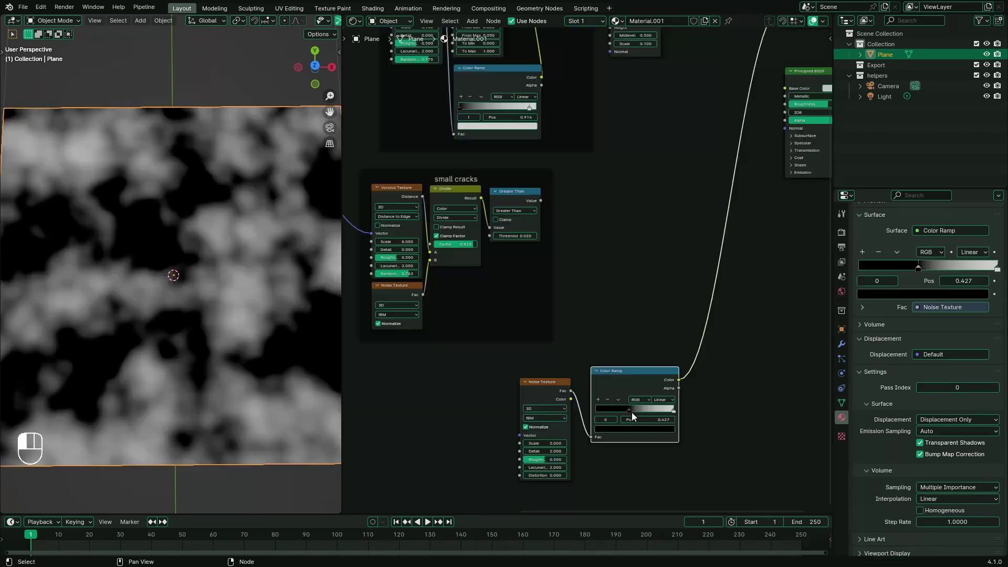
Step: Tighten the noise Color Ramp's black stop and use the ramp to mix the Greater Than output with white at value 1
mouse_move(631, 411)
mouse_down()
mouse_move(656, 414)
mouse_move(642, 418)
mouse_up()
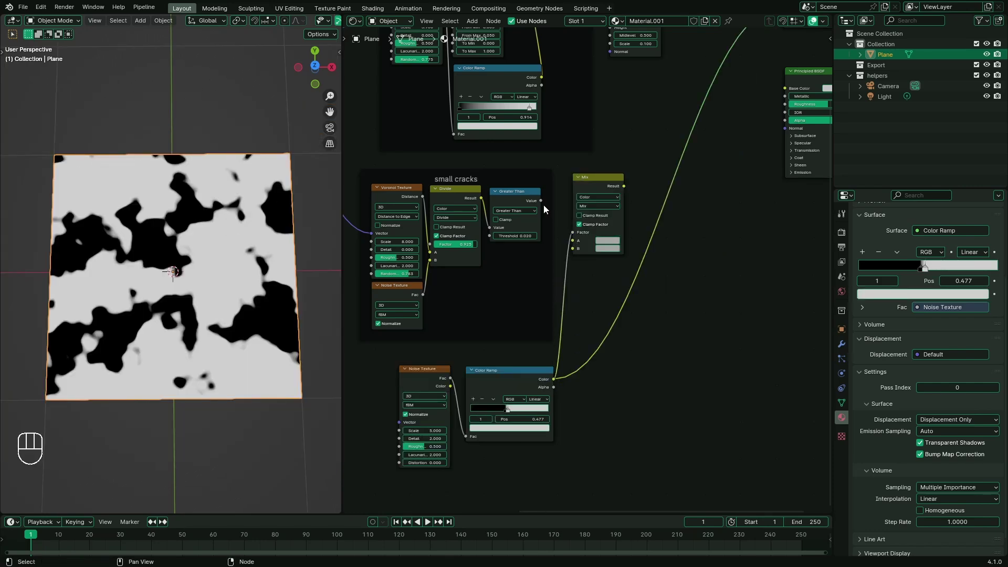
drag(541, 200, 572, 241)
drag(629, 230, 660, 230)
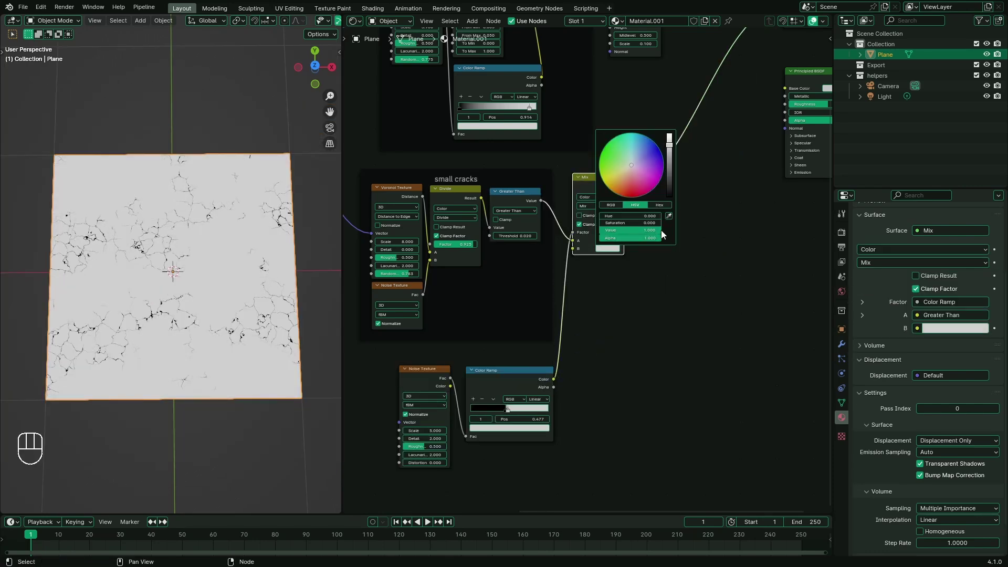
click(638, 286)
Step: Group the masking Noise Texture and Color Ramp in a frame labelled "mask"
scroll(210, 334, up, 2)
middle_drag(203, 335, 230, 313)
key(shift+p)
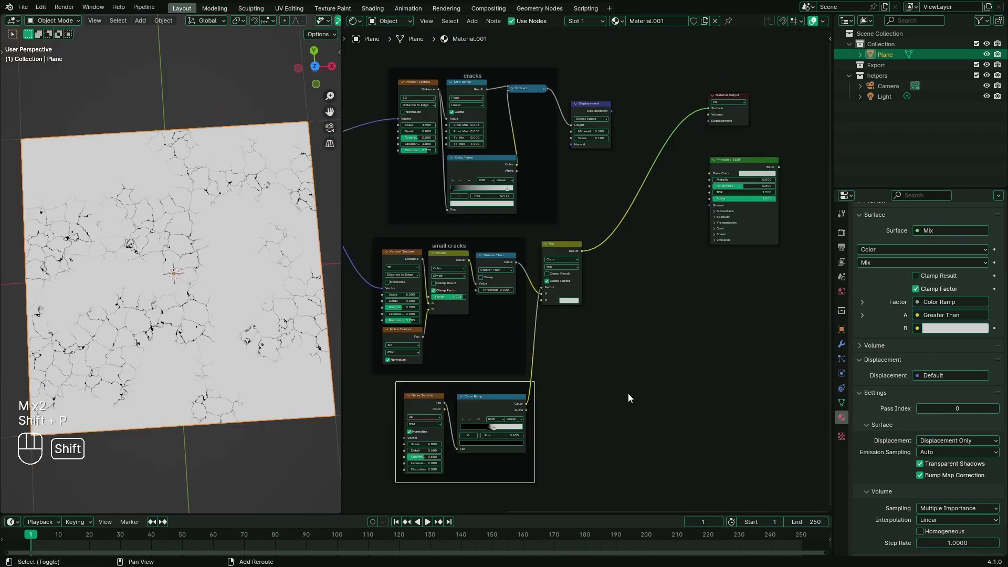
key(F2)
text(mask)
key(Return)
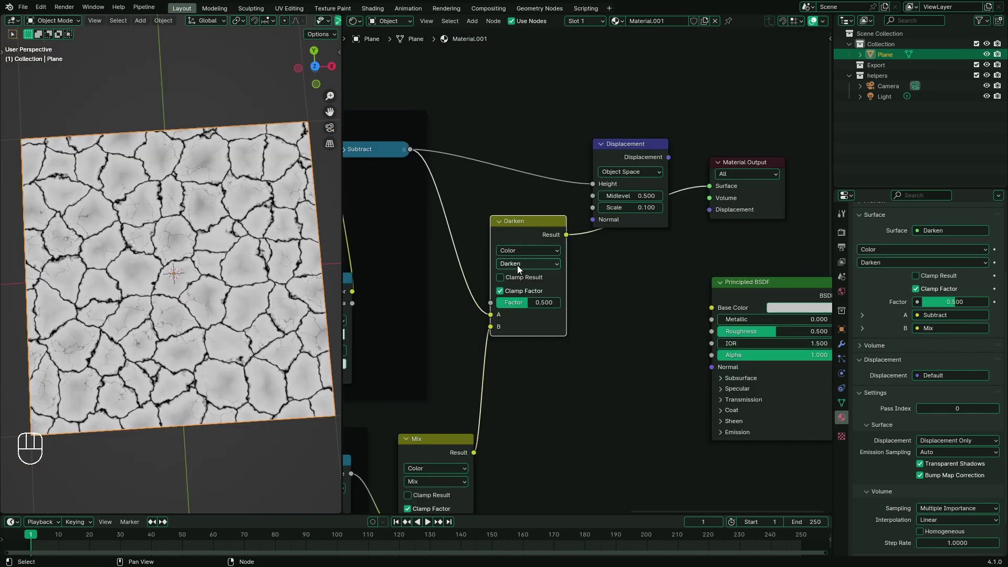
Step: Lower the factor of the Darken node that combines the large and small cracks to about 0.117
mouse_move(520, 302)
mouse_down()
mouse_move(551, 303)
mouse_move(504, 302)
mouse_up()
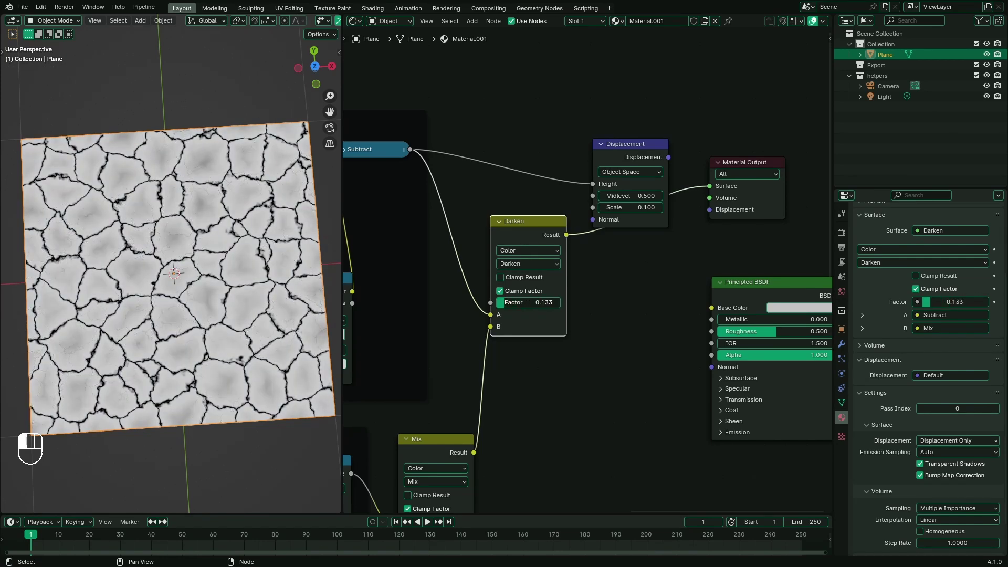
drag(504, 302, 512, 302)
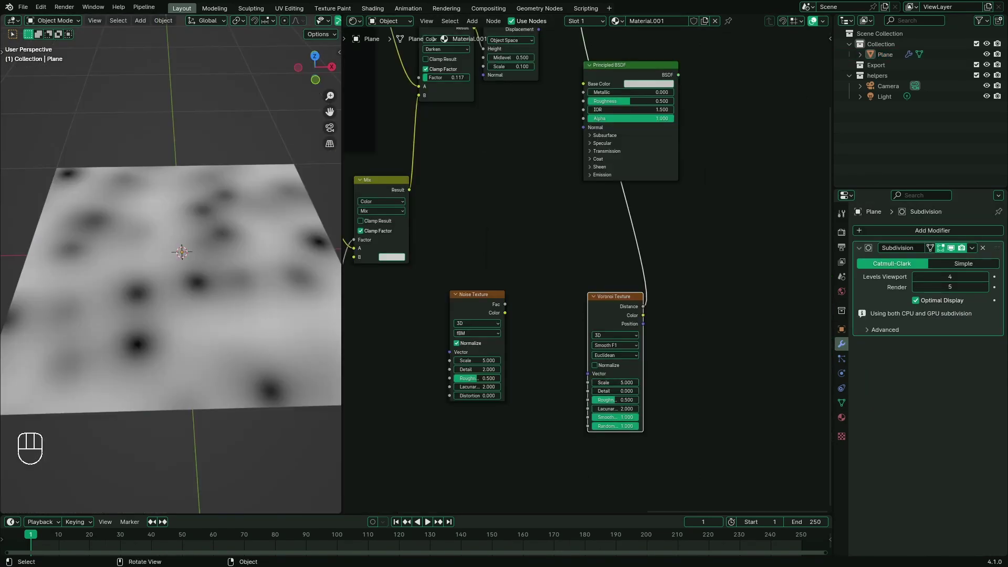
Step: Set the new Smooth F1 Voronoi Texture's Scale to 50 and its Smoothness to 0.6
double_click(616, 383)
text(50)
key(Return)
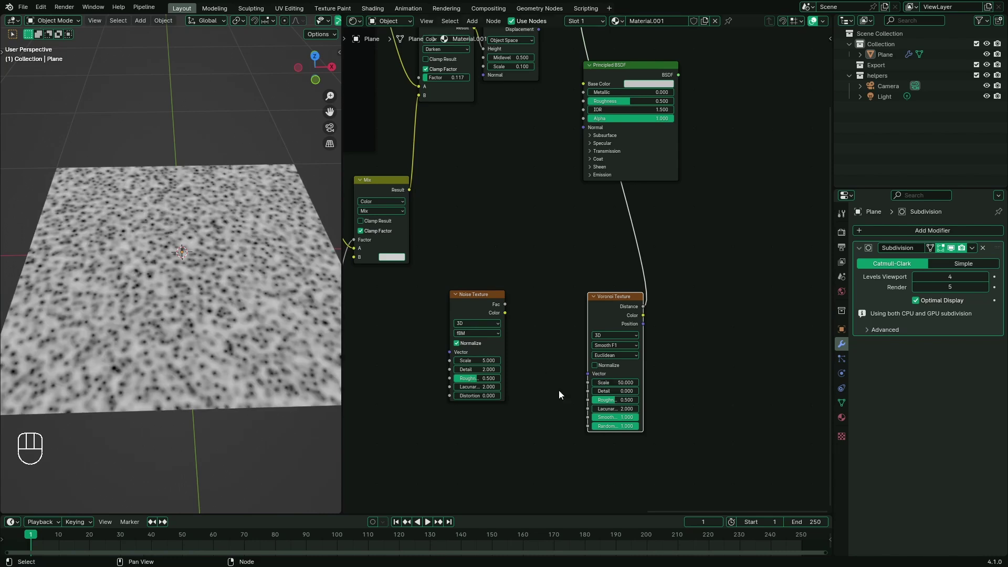
scroll(555, 421, up, 2)
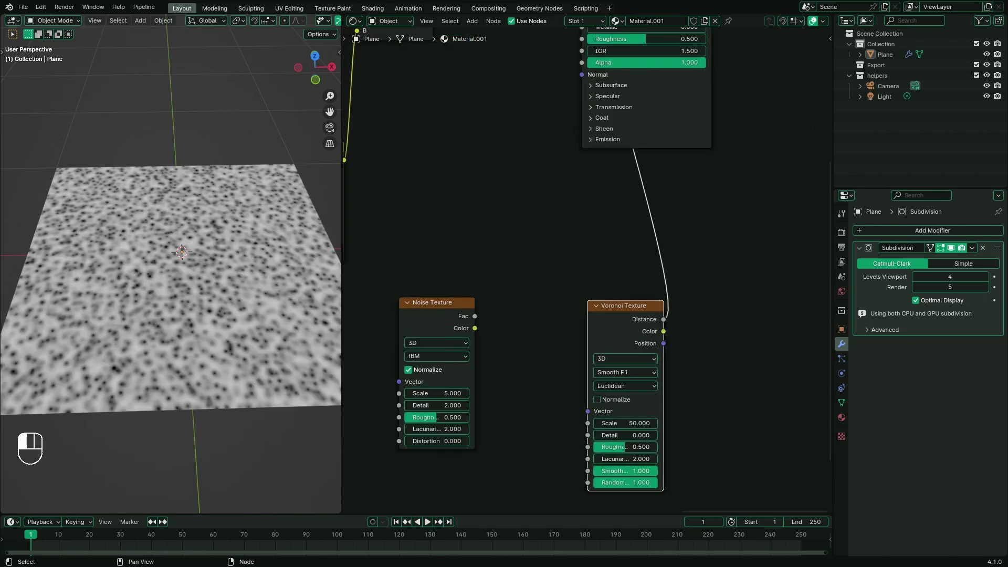
mouse_move(648, 471)
mouse_down()
mouse_move(596, 471)
mouse_move(637, 471)
mouse_up()
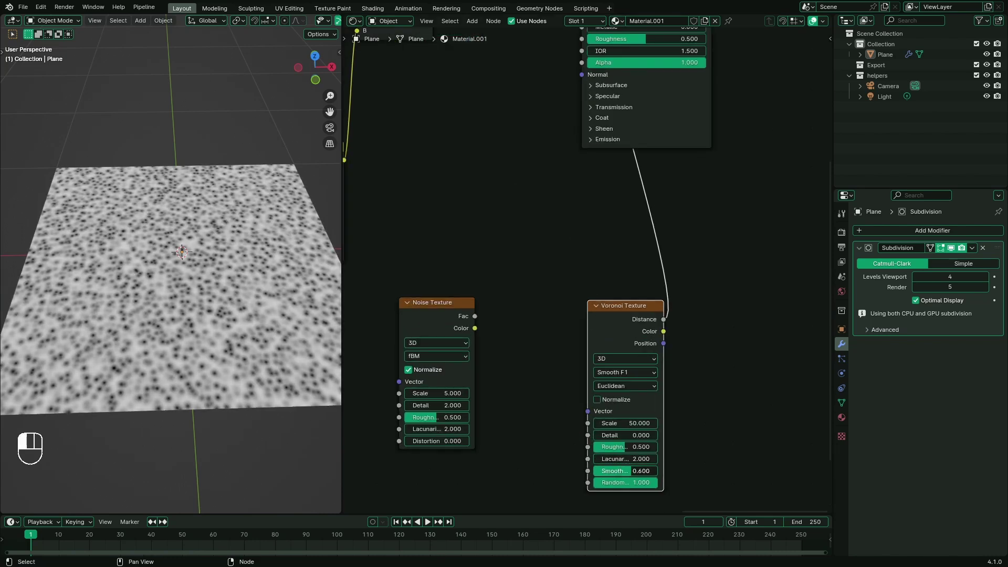
Step: Feed the Noise Texture's Color into the Voronoi's Vector and drive the noise with a new Texture Coordinate node's Object output
drag(475, 328, 586, 410)
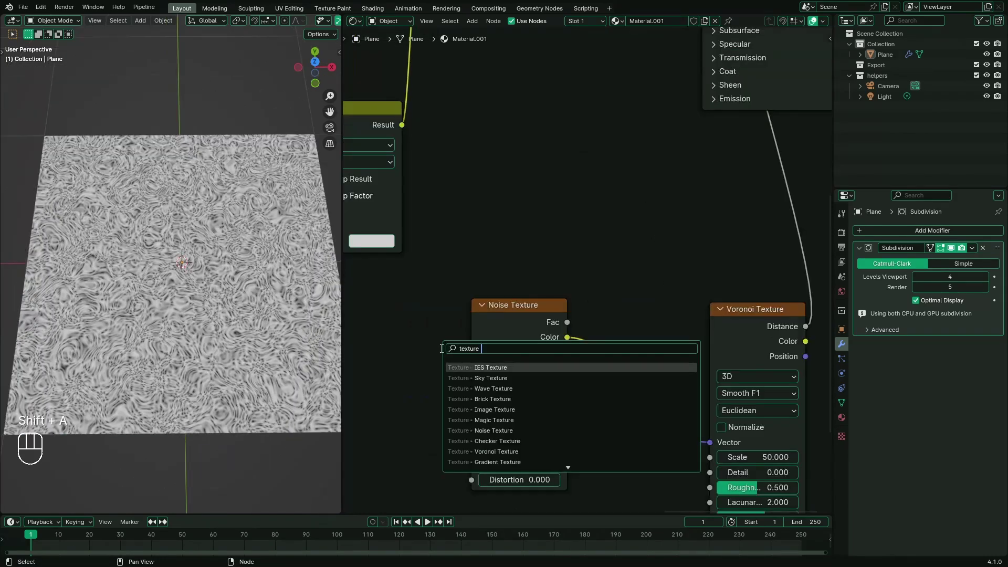
text(co)
key(Return)
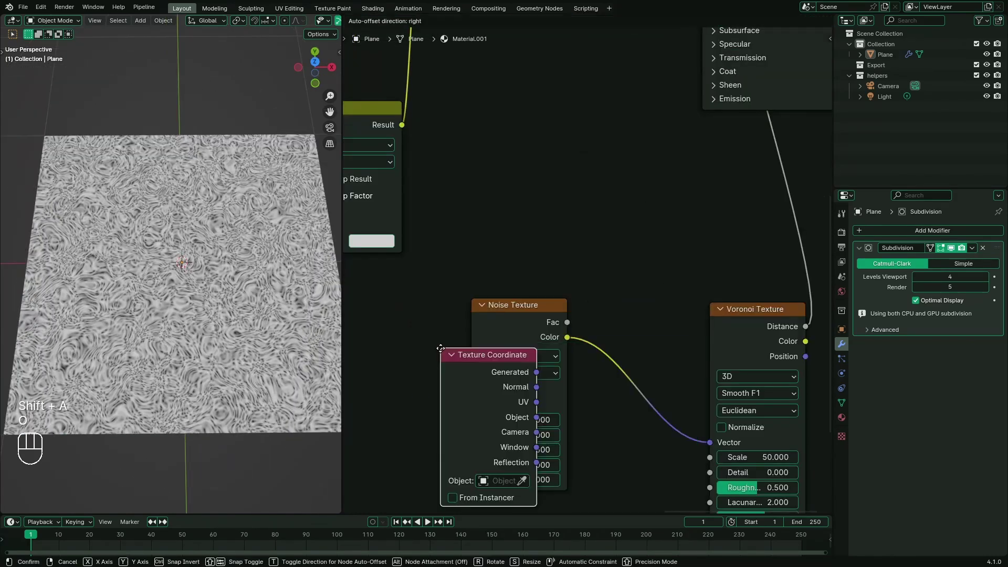
click(384, 303)
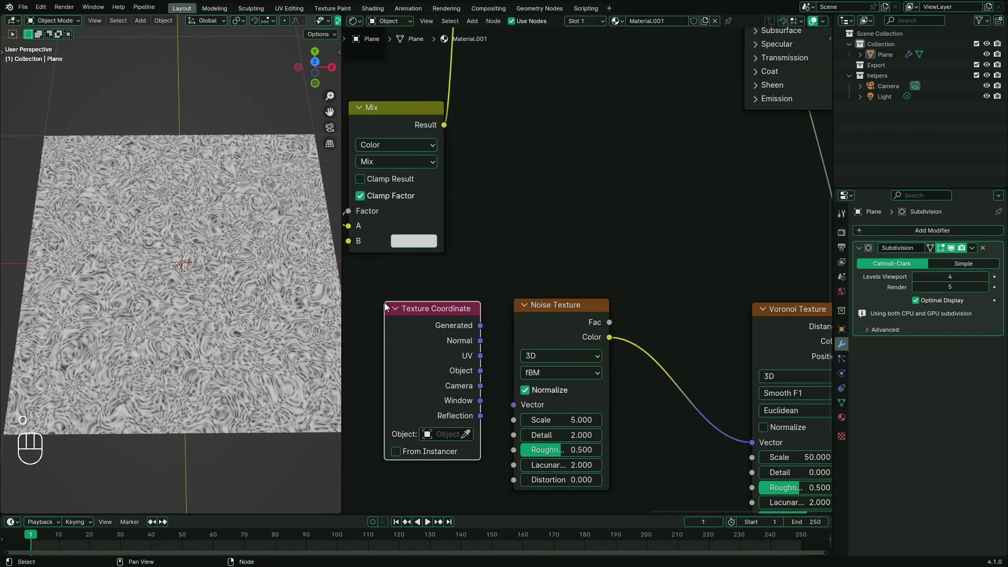
drag(480, 370, 514, 404)
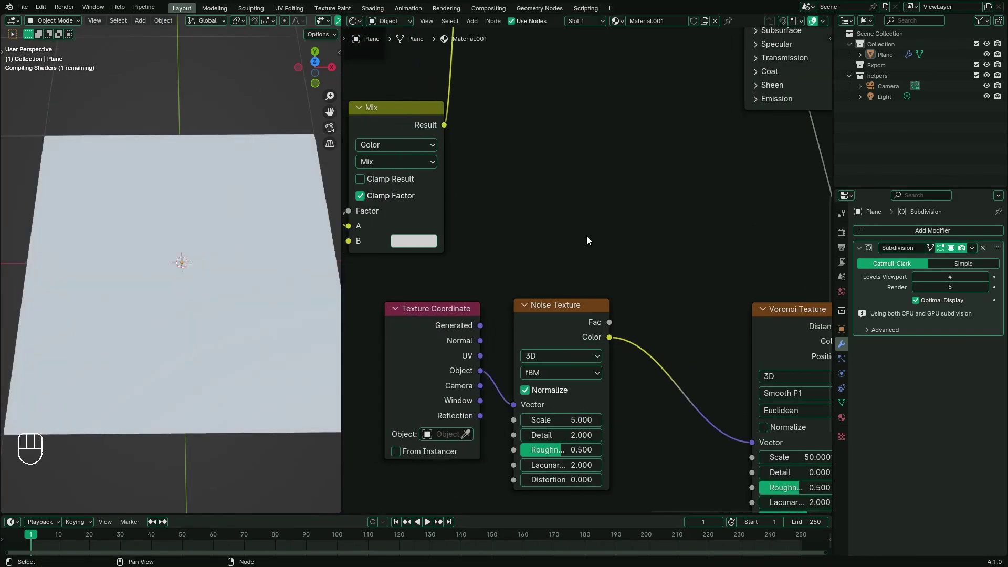
Step: Insert a Vector Math Add node between the Noise and Voronoi textures with its second vector set to 0.5 on all axes
middle_drag(587, 235, 455, 221)
key(shift+a)
text(vect)
key(Return)
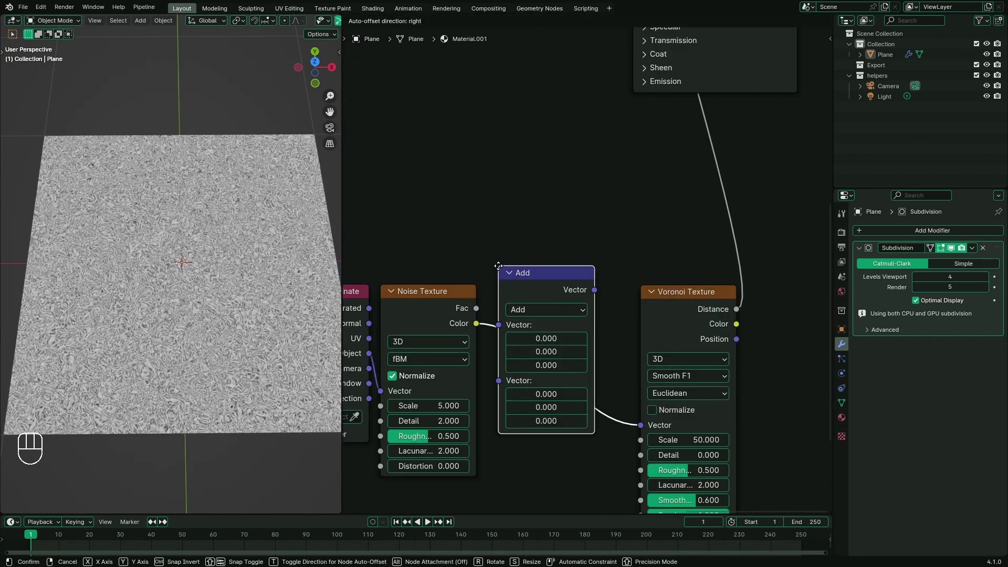
drag(499, 268, 504, 296)
click(528, 372)
text(.5)
key(Return)
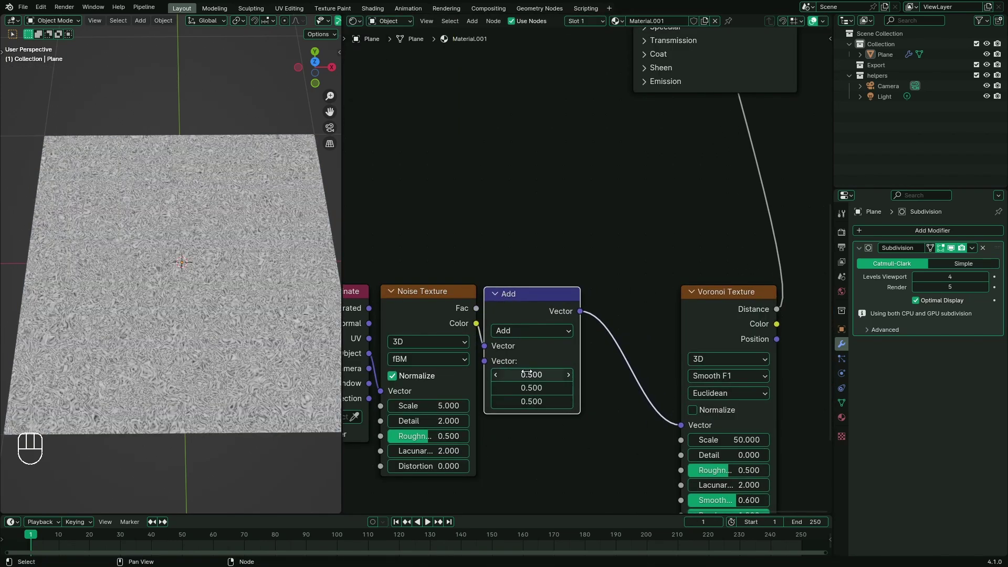
Step: Insert a second Vector Math node after the Add node, set to Scale with a value of 0.05
scroll(213, 309, up, 3)
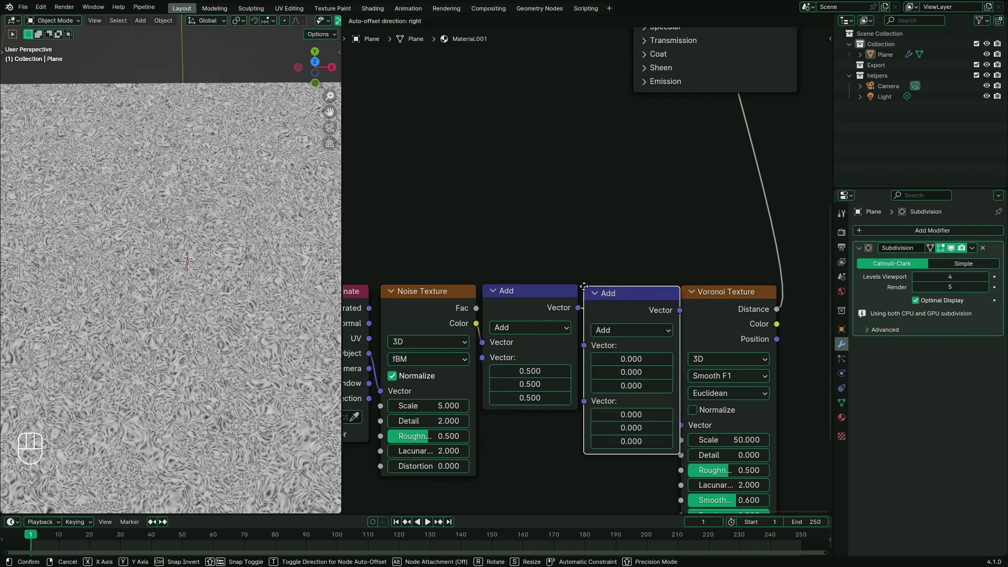
drag(524, 295, 522, 292)
click(584, 287)
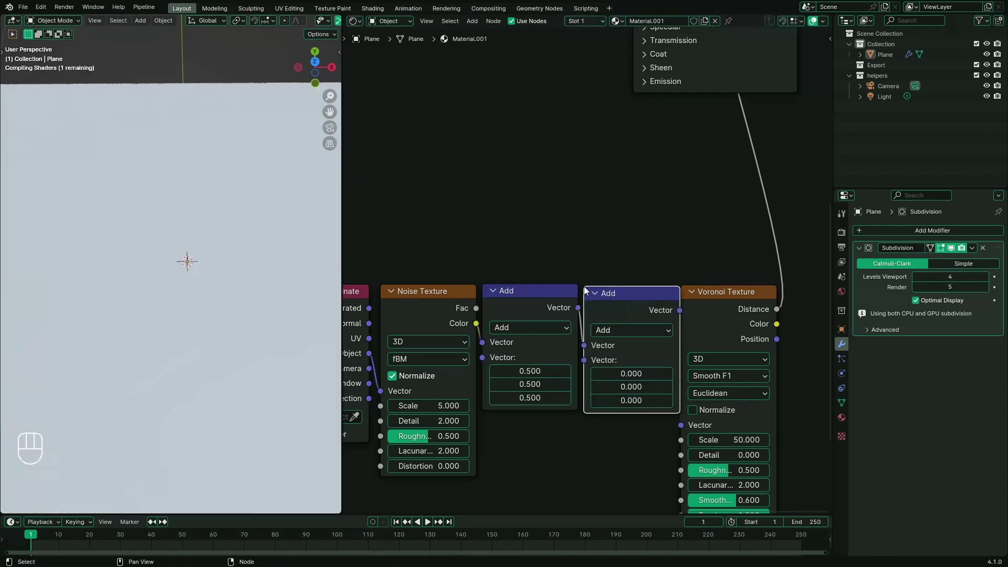
drag(638, 292, 601, 291)
click(623, 328)
click(610, 311)
drag(635, 358, 609, 358)
click(643, 358)
text(.05)
key(Return)
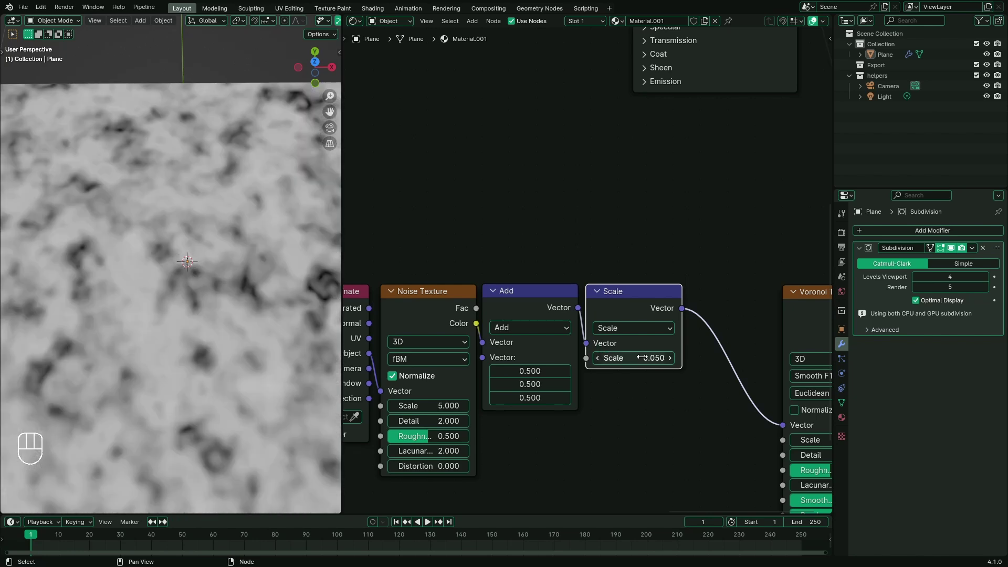
Step: Set the ground-detail Noise Texture's Scale to 20
click(499, 371)
text(20)
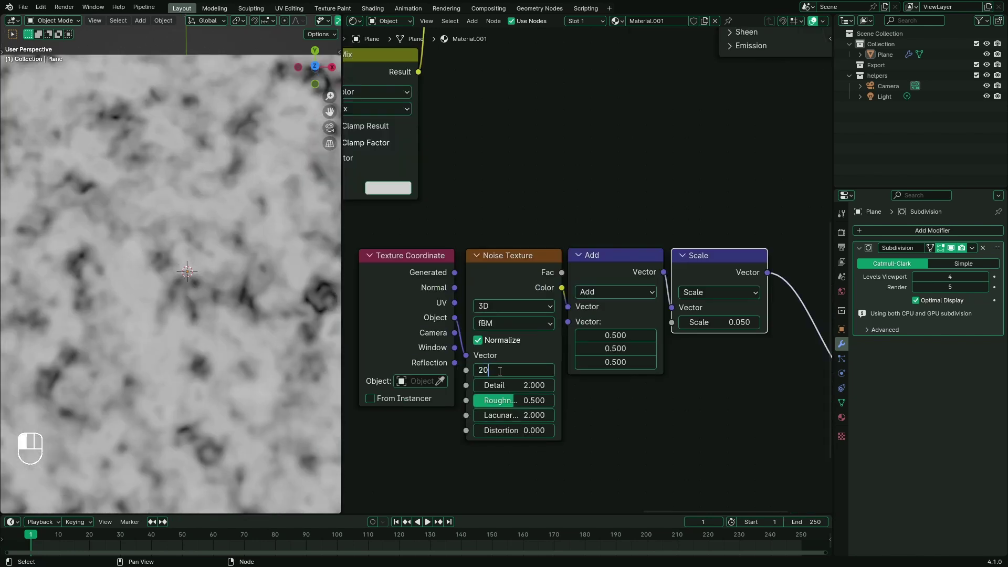
key(Return)
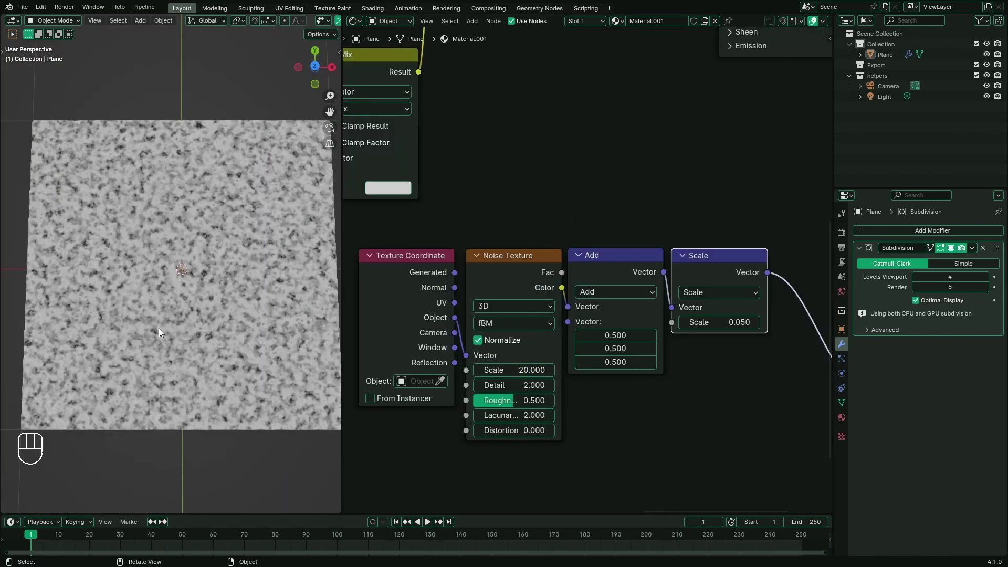
Step: Move the Smooth F1 Voronoi Texture node right beside the Scale node
click(696, 416)
shift+middle_drag(696, 416, 433, 395)
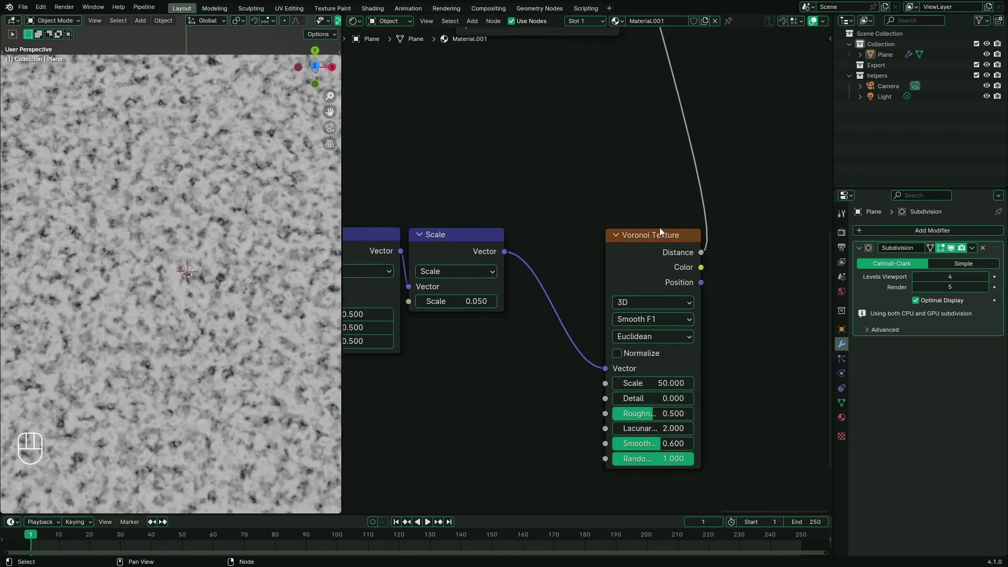
drag(659, 232, 566, 232)
click(700, 270)
shift+middle_drag(598, 310, 589, 314)
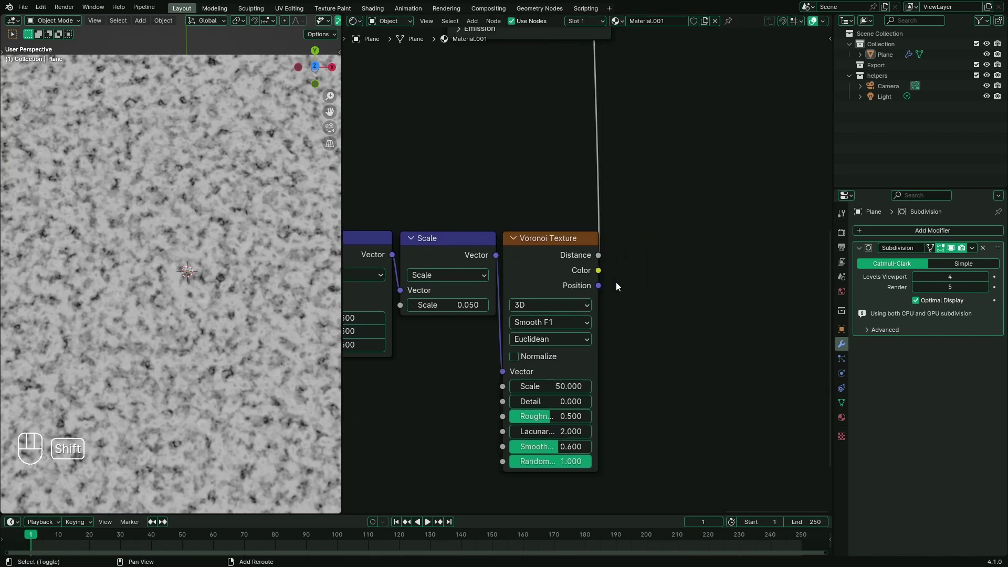
Step: Insert a Math node after the Voronoi's Distance output and set it to Power with an exponent of 2
key(shift+a)
text(math)
key(Return)
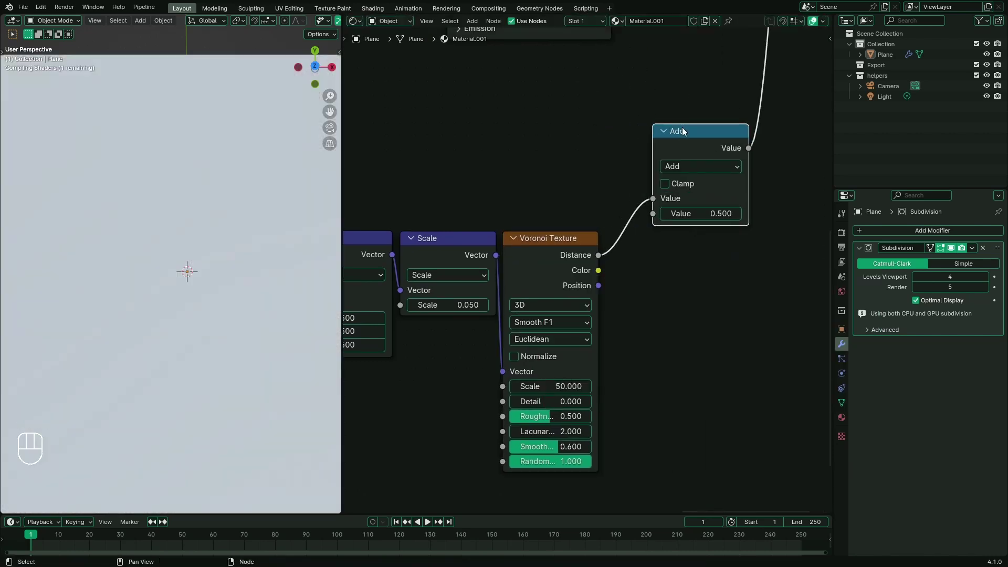
click(603, 260)
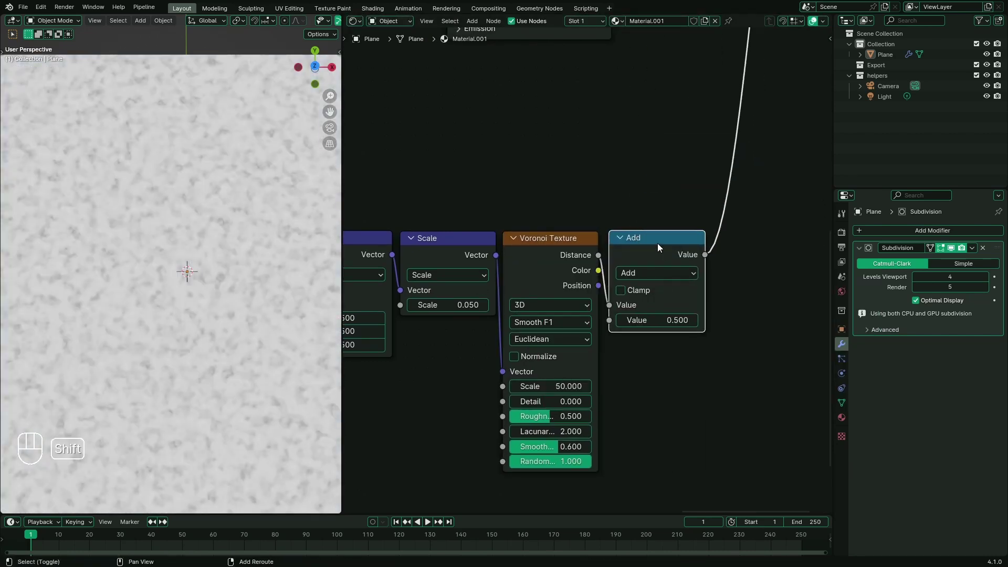
click(636, 273)
click(201, 398)
click(656, 321)
text(2)
key(Return)
Step: Frame the new texture chain from Texture Coordinate to Power, shift the frame slightly down, and label it "ground details"
shift+middle_drag(284, 314, 237, 313)
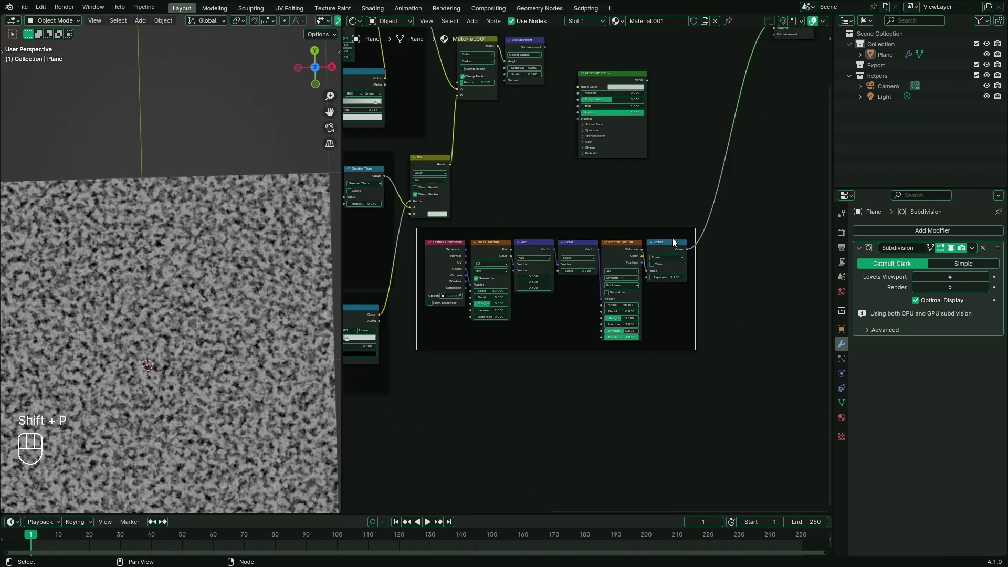
drag(672, 237, 677, 260)
key(F2)
text(ground details)
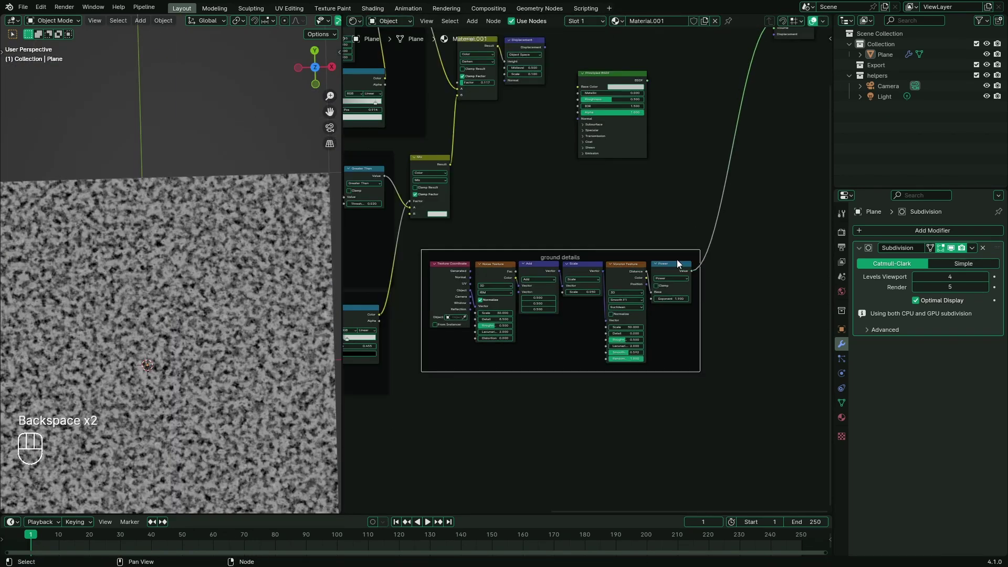
key(BackSpace)
text(details)
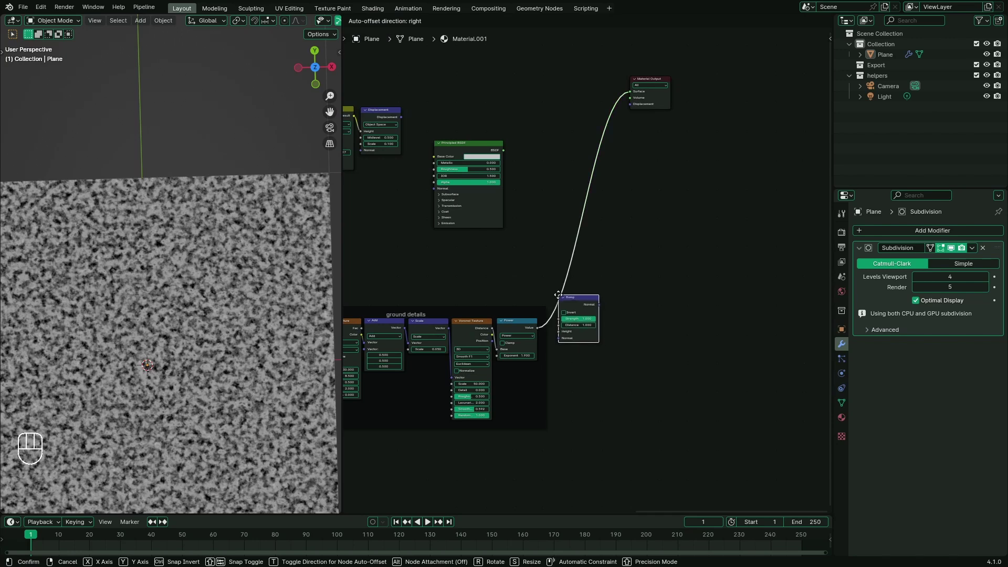
Step: Place an inverted Bump node after Power in the ground details frame, driving its Height with Power's Value and setting Strength to 0.175
click(559, 295)
drag(586, 296, 575, 324)
scroll(546, 379, up, 2)
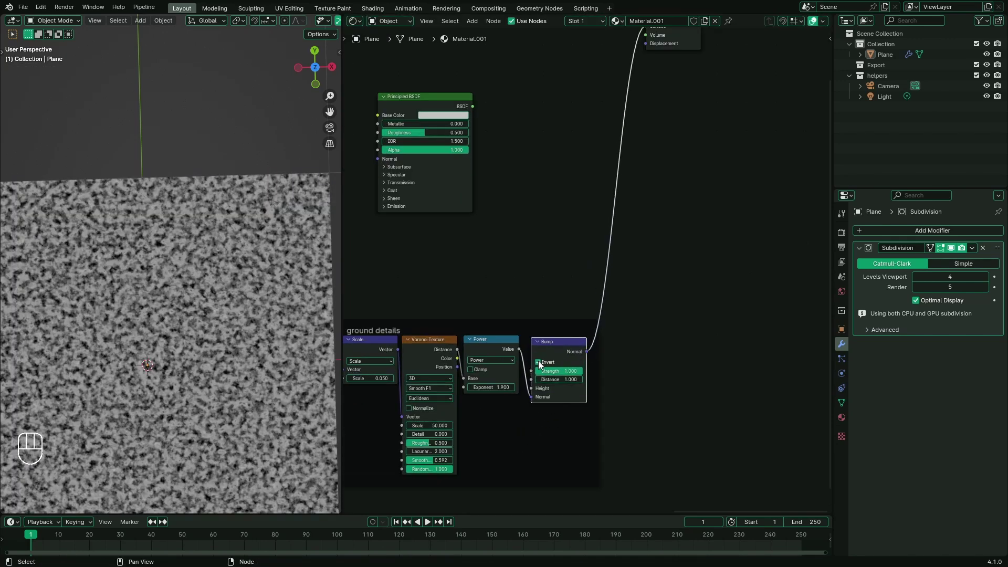
shift+middle_drag(637, 337, 655, 342)
shift+middle_drag(655, 342, 697, 312)
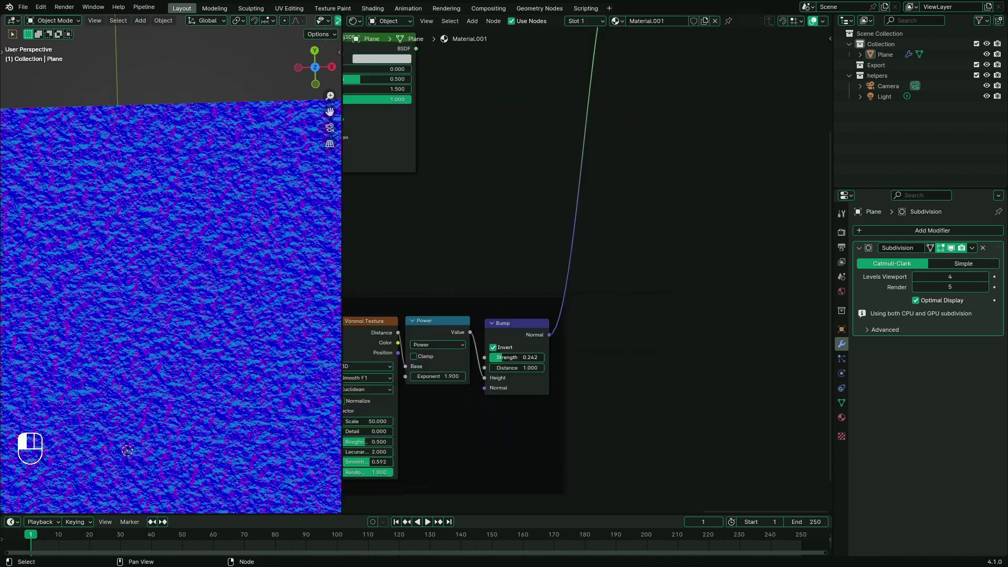
drag(520, 357, 516, 357)
Step: Add a Noise Texture and a Color Ramp beside the ground details frame, connect Fac to Fac, and preview the ramp's colour output
scroll(191, 358, down, 5)
key(shift+a)
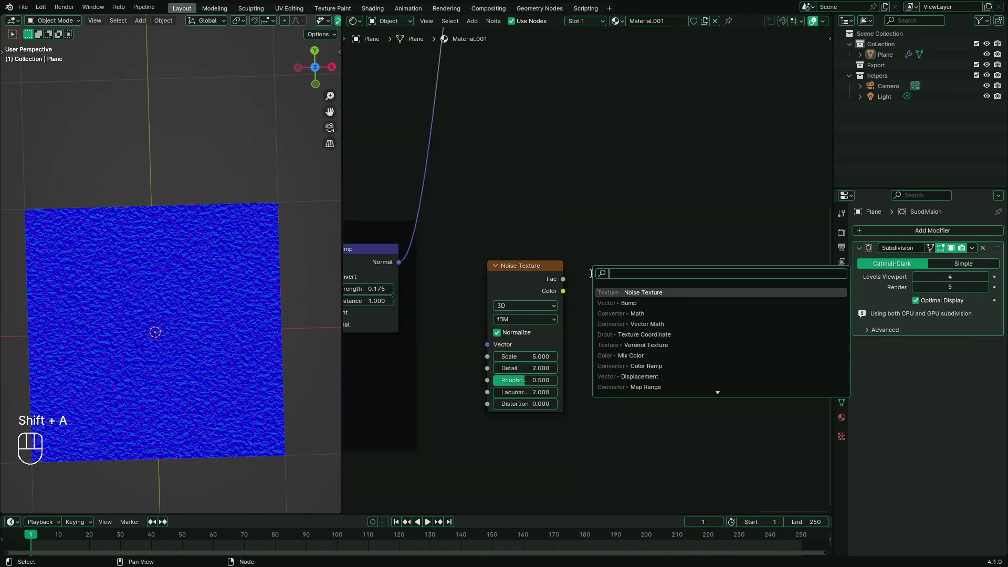
click(630, 334)
click(590, 273)
drag(562, 279, 591, 377)
ctrl+shift+click(645, 282)
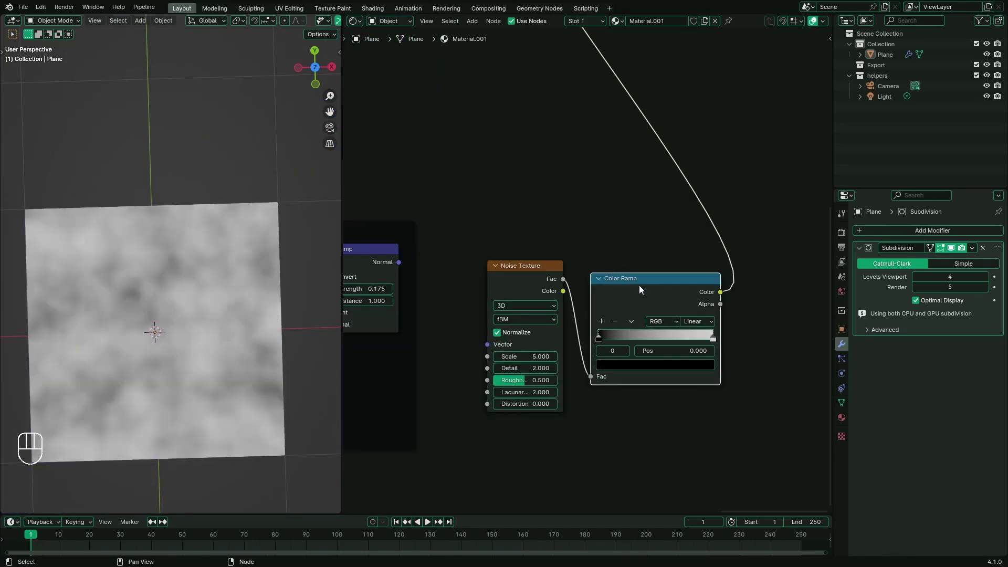
drag(645, 283, 628, 273)
Step: Set the new noise's Scale to 45 and Detail to 2.3, and tighten the ramp's stops with the white one at 0.355
click(536, 360)
text(45)
key(Return)
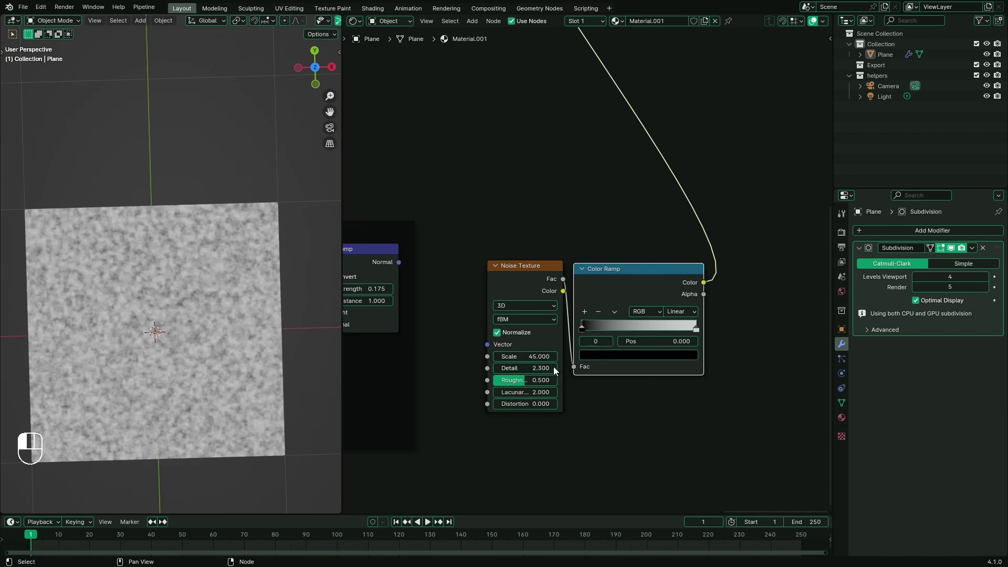
scroll(553, 366, up, 2)
drag(537, 345, 578, 351)
drag(691, 345, 589, 349)
Step: Feed the ramp into a Bump of Strength 0.333 chained after the ground-details Bump, and frame the new nodes as "big lumps"
drag(600, 308, 645, 334)
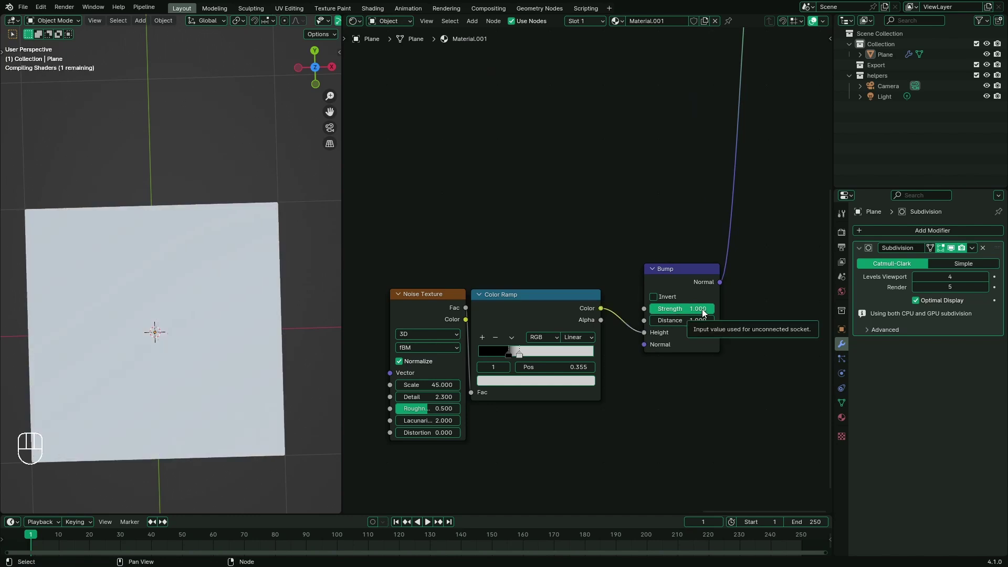
scroll(500, 265, down, 6)
middle_drag(461, 270, 490, 283)
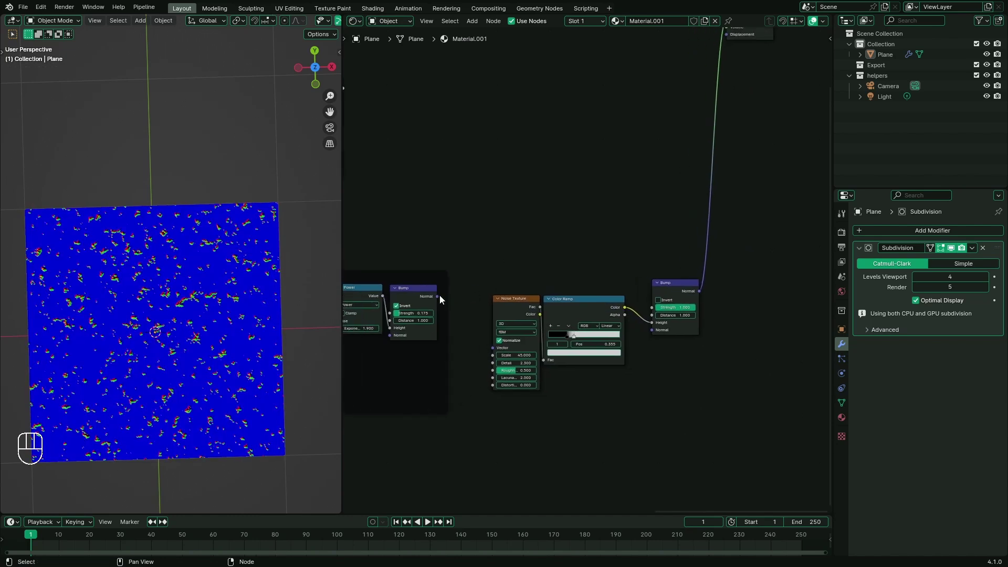
drag(437, 296, 662, 307)
scroll(673, 338, up, 3)
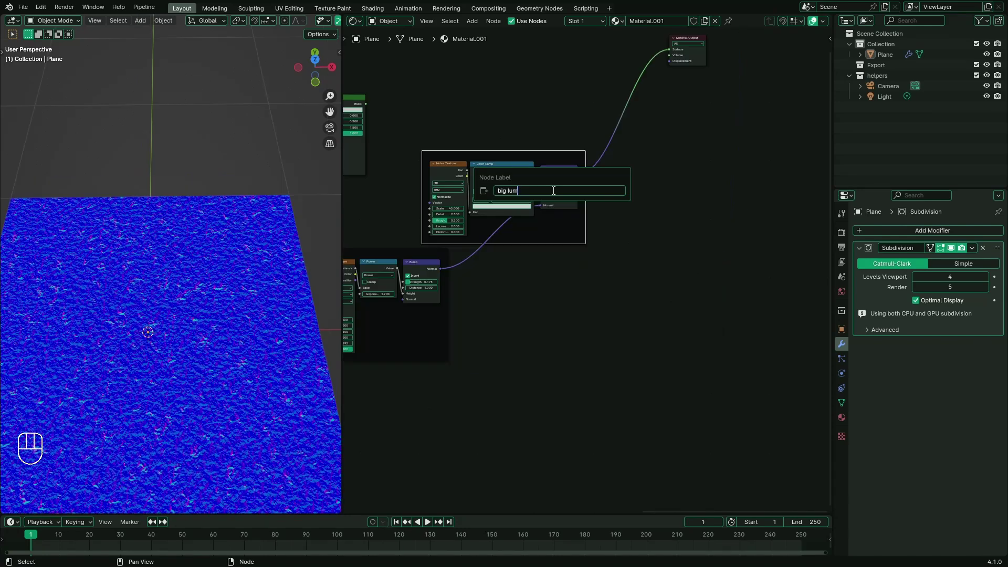
key(Return)
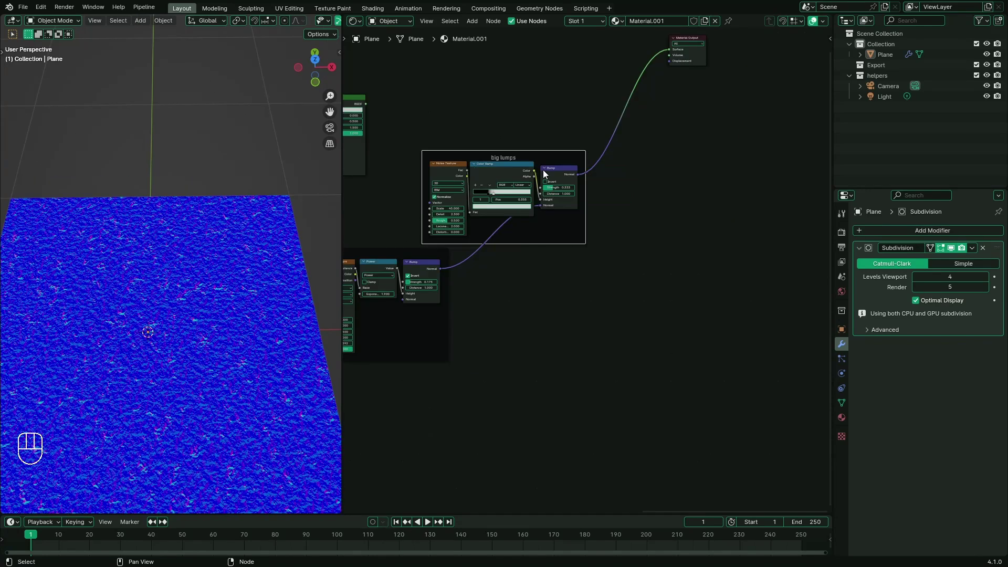
Step: Duplicate the big-lumps nodes outside their frame and connect the big-lumps Bump's Normal to the copied Bump's Normal input
drag(539, 167, 538, 164)
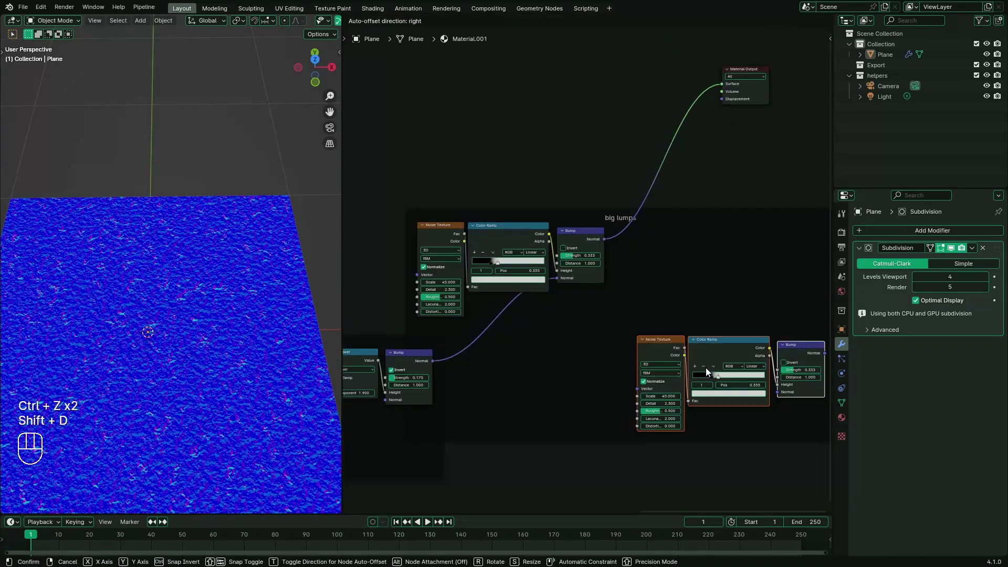
click(706, 367)
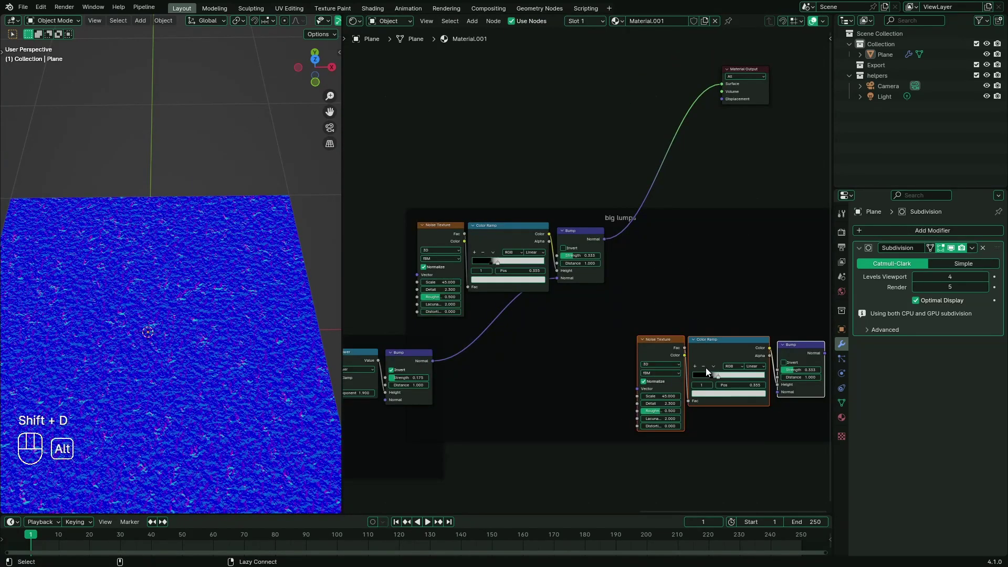
key(alt+p)
middle_drag(659, 323, 475, 314)
scroll(547, 360, up, 2)
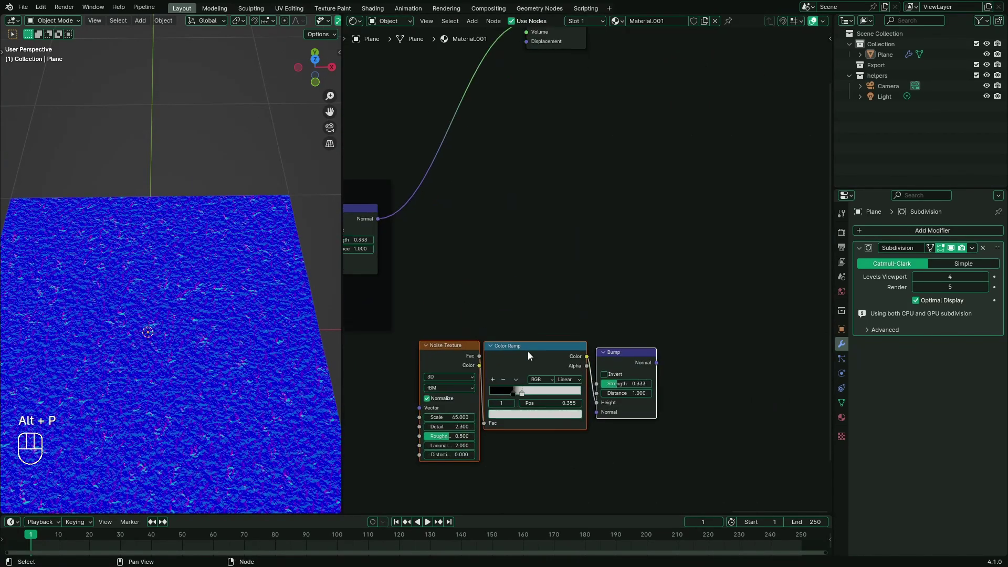
key(g)
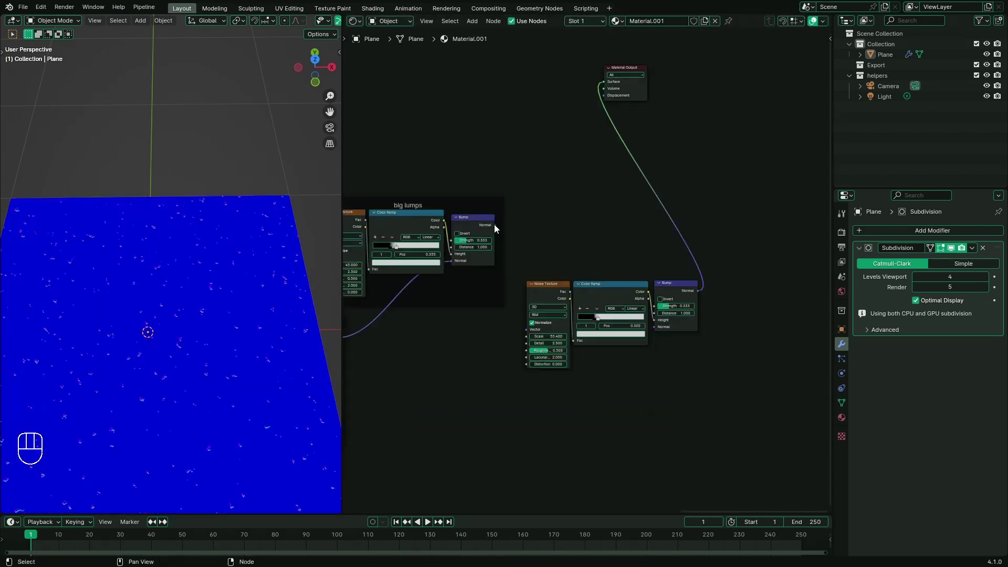
drag(493, 224, 652, 327)
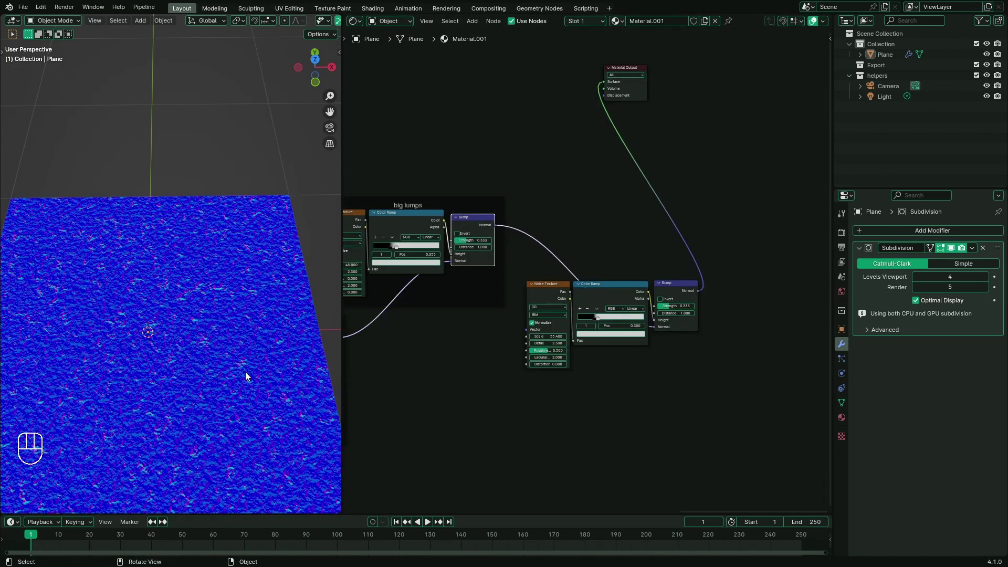
Step: Drive the copied noise with Object coordinates through a Mapping node, and frame the copied chain as "small lumps"
key(KP_0)
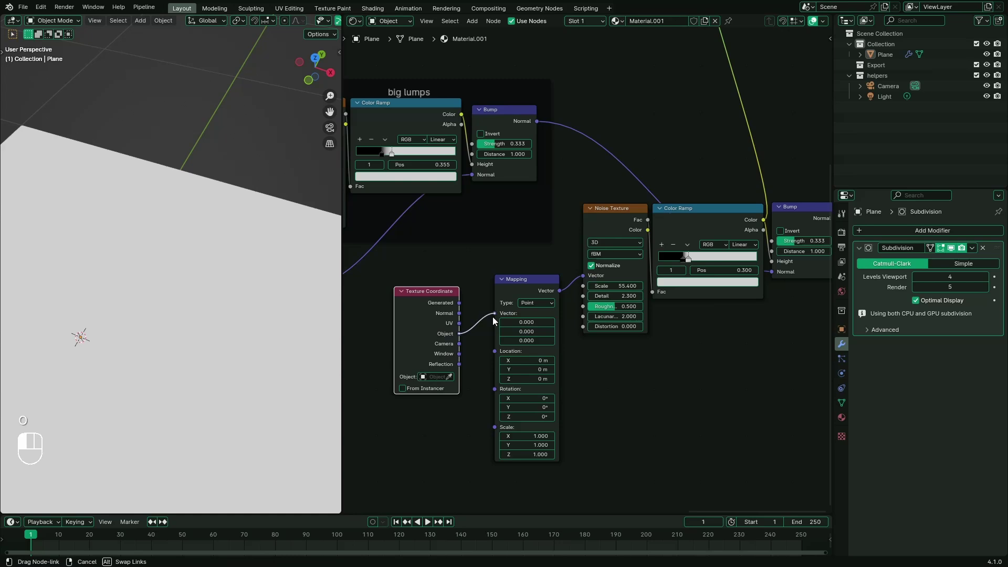
drag(492, 317, 493, 316)
shift+middle_drag(607, 384, 629, 360)
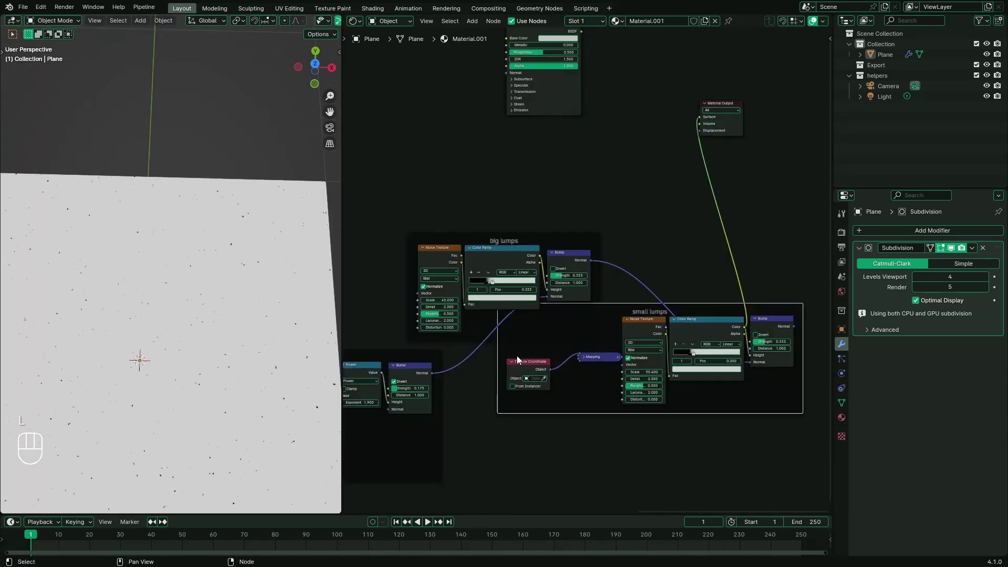
click(517, 355)
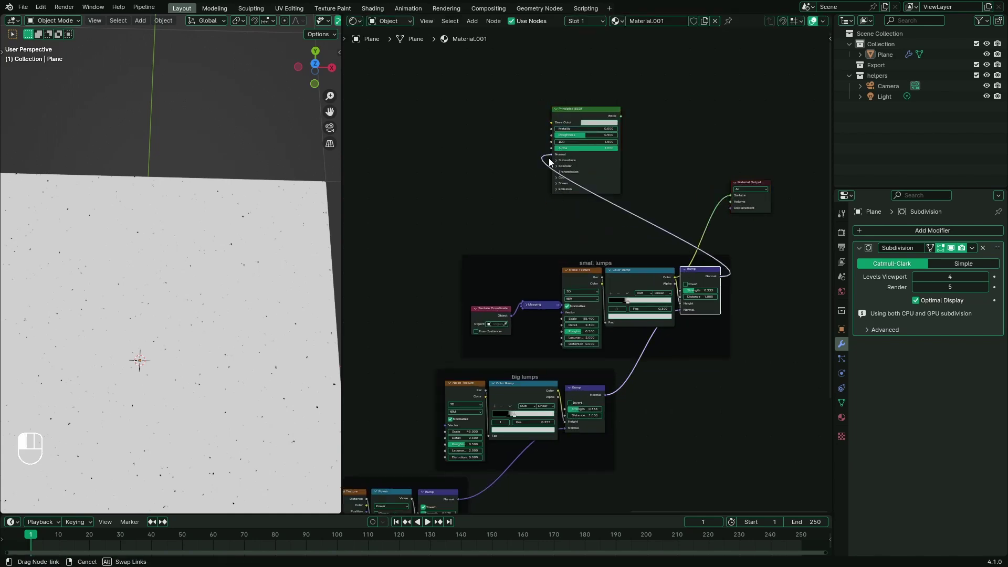
Step: Route the small-lumps Bump through the Principled BSDF's Normal to the Material Output, and enable Invert on both lump Bump nodes
drag(572, 103, 719, 191)
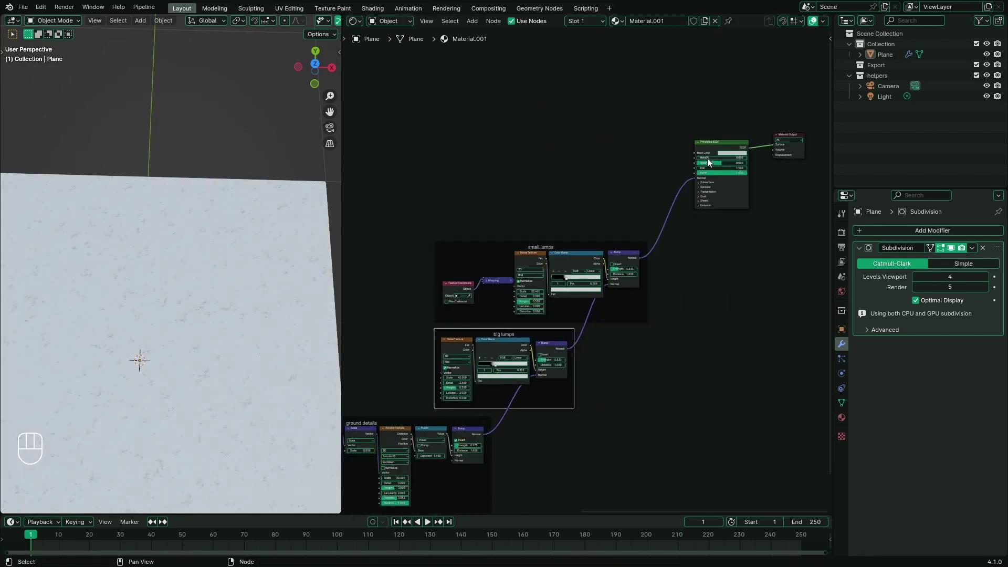
scroll(232, 368, up, 3)
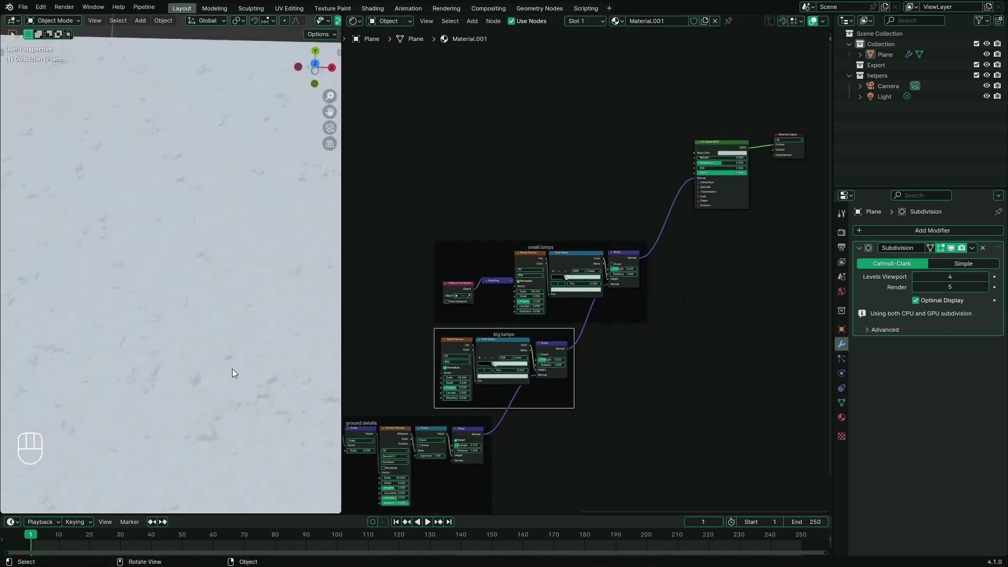
scroll(657, 319, up, 3)
click(659, 272)
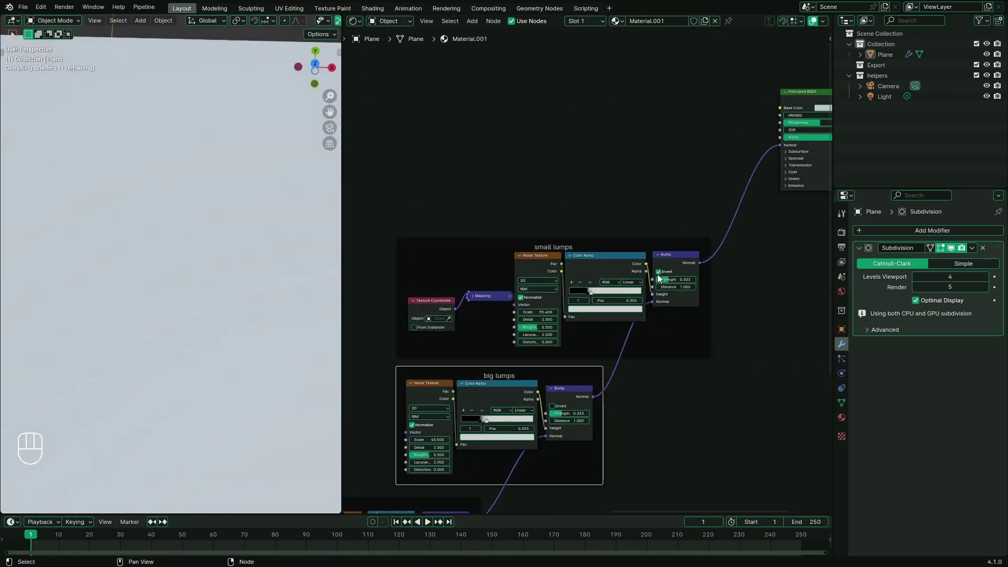
click(552, 406)
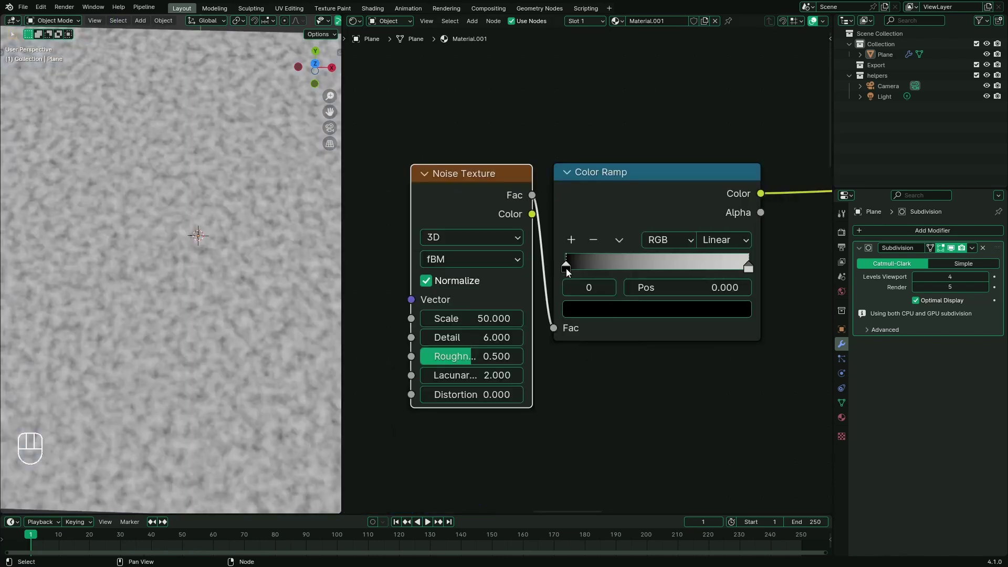
Step: Change the colour noise ramp's black stop to a pale beige
click(657, 308)
drag(736, 181, 737, 64)
drag(685, 135, 642, 111)
drag(737, 64, 736, 68)
click(599, 206)
click(612, 310)
drag(667, 248, 604, 249)
drag(651, 125, 643, 124)
Step: Paste the beige onto the ramp's white stop and tune the two stops to light cream and grey-brown
click(751, 270)
click(713, 312)
key(ctrl+v)
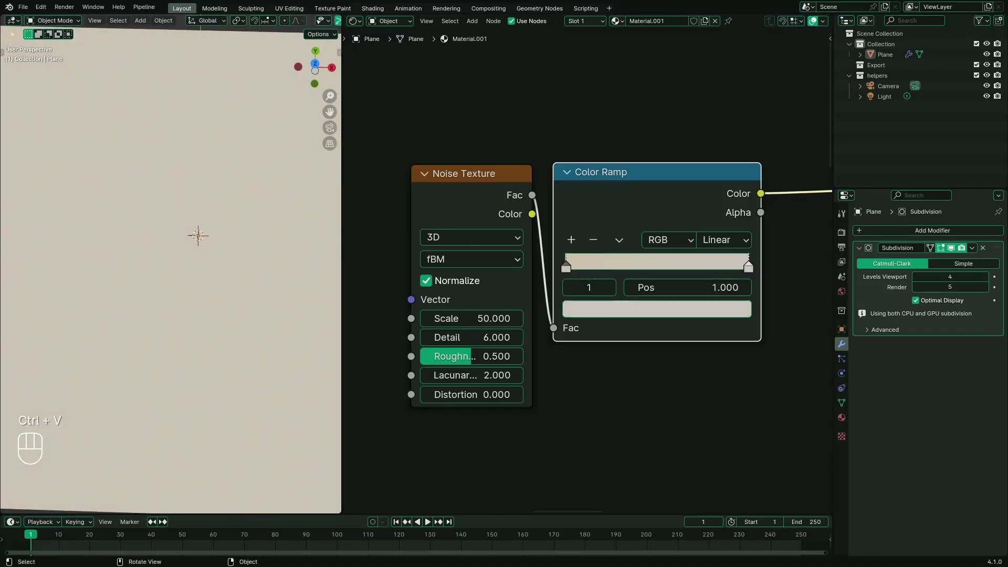
click(566, 268)
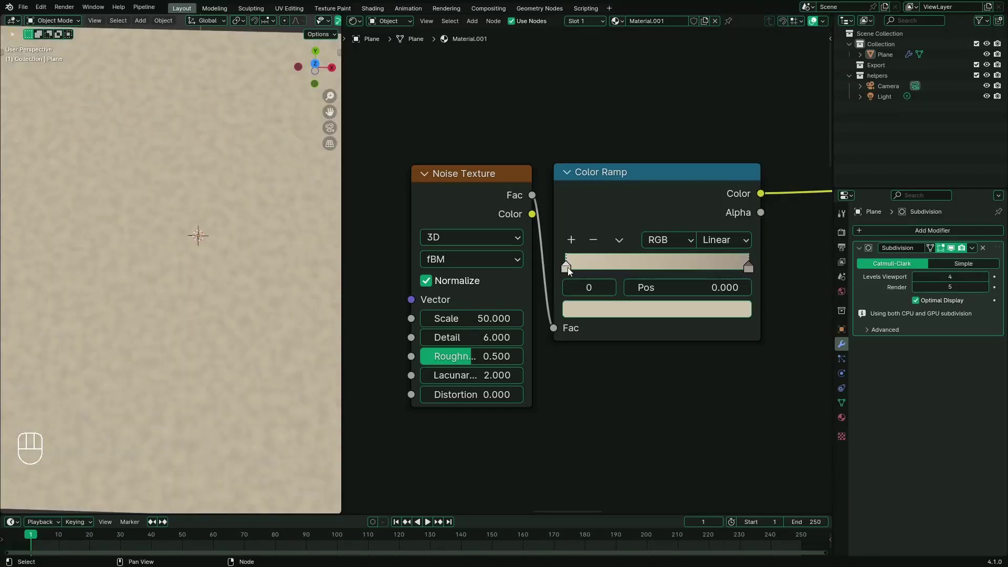
click(651, 309)
key(ctrl+z)
Step: Drive the Mix Factor with the cracks Voronoi's Distance through a Color Ramp with its white stop at 0.055, and paste brown into input A
drag(437, 307, 780, 352)
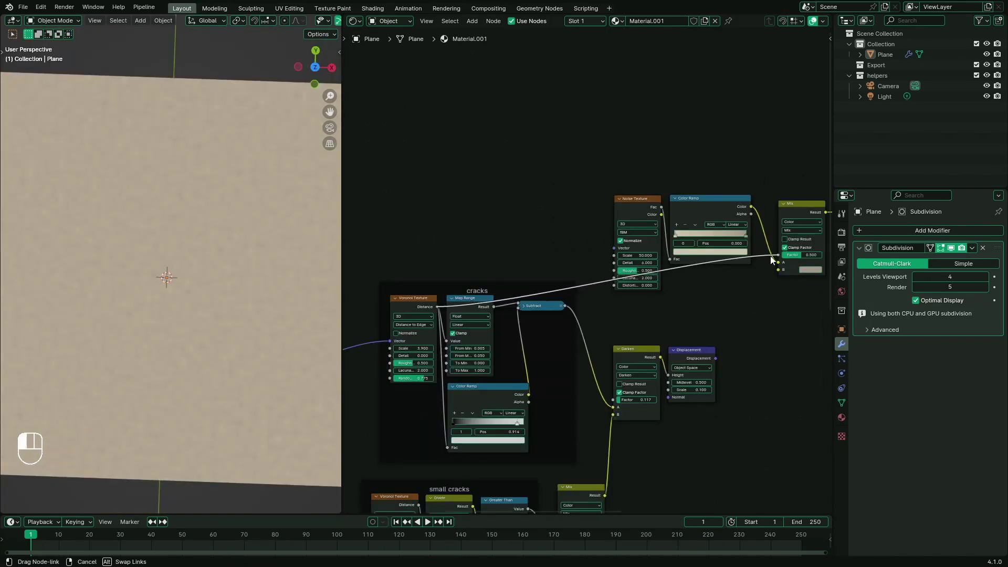
text(ra)
key(Return)
click(620, 122)
scroll(777, 123, up, 7)
scroll(615, 111, up, 5)
drag(643, 215, 468, 222)
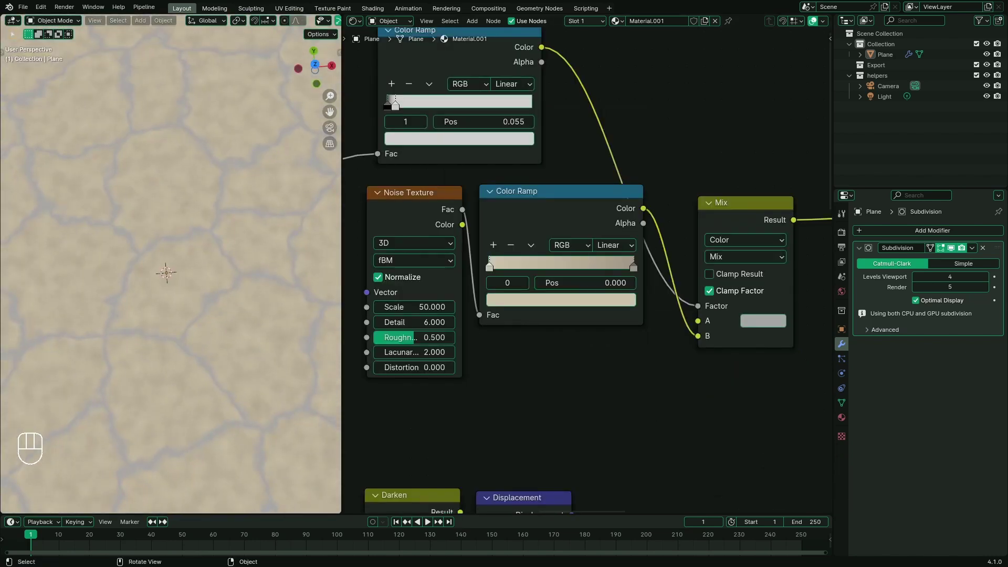
key(ctrl+v)
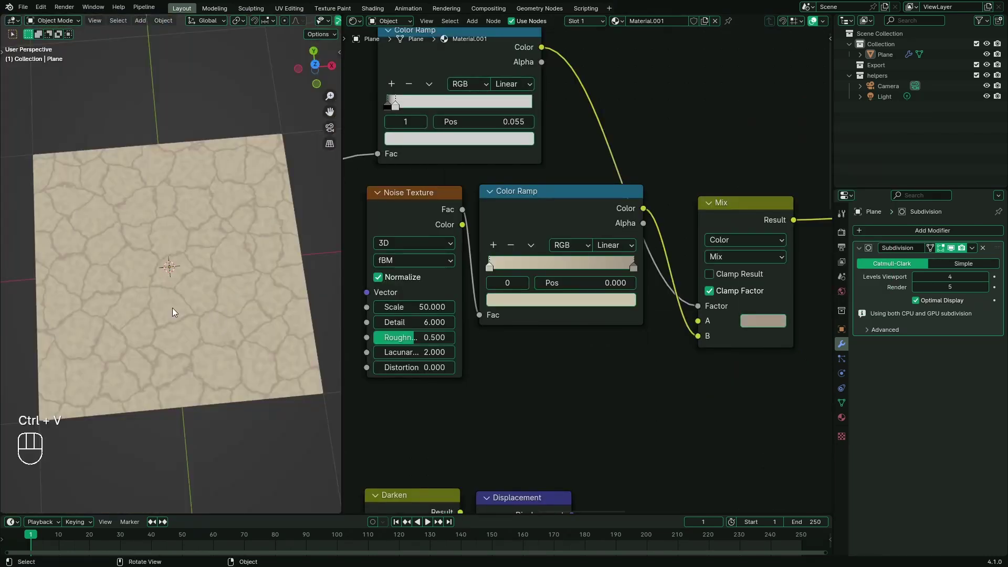
scroll(172, 312, up, 5)
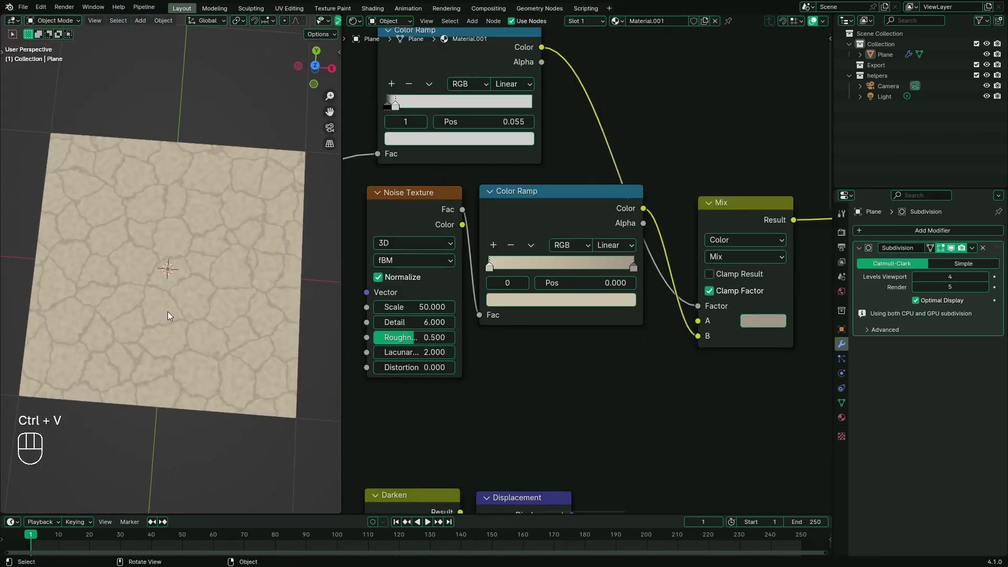
Step: Connect the colour Mix result to the Principled BSDF's Base Color and the Displacement node to the Material Output's Displacement
drag(379, 206, 745, 186)
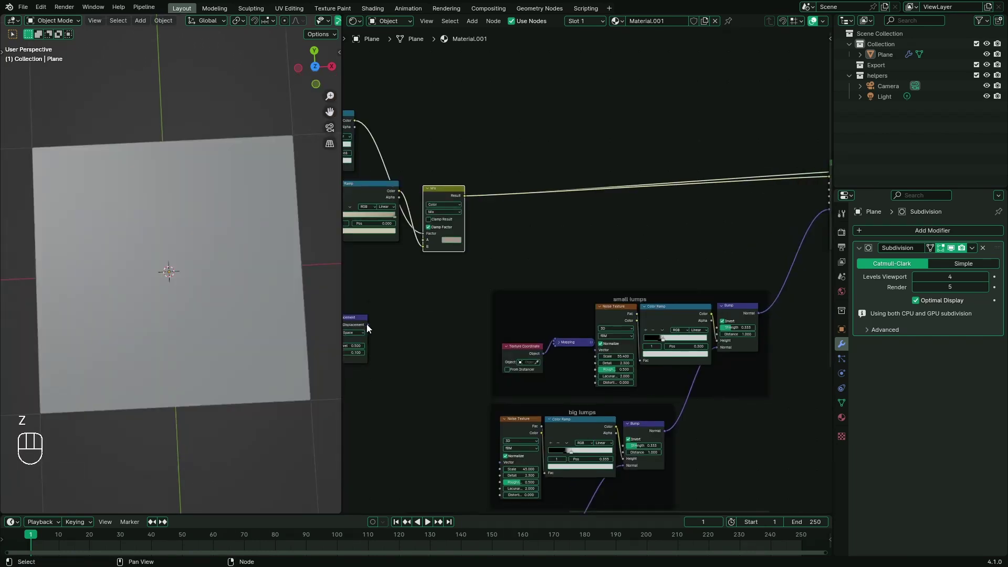
drag(367, 324, 734, 181)
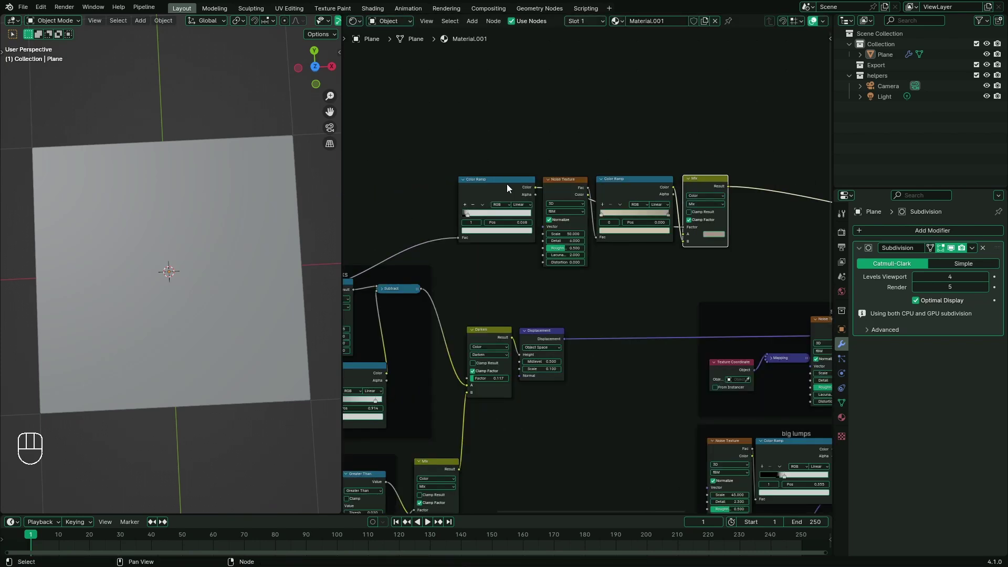
Step: Move the crack mask Color Ramp above the noise's ramp, and frame these colour nodes under the label "texture"
key(g)
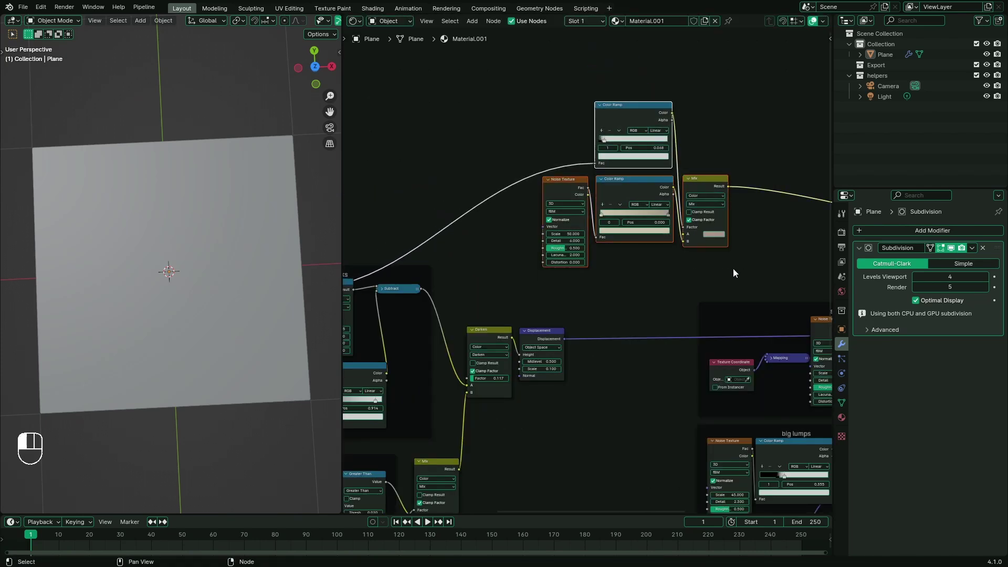
key(shift+p)
key(F2)
text(texture)
key(Return)
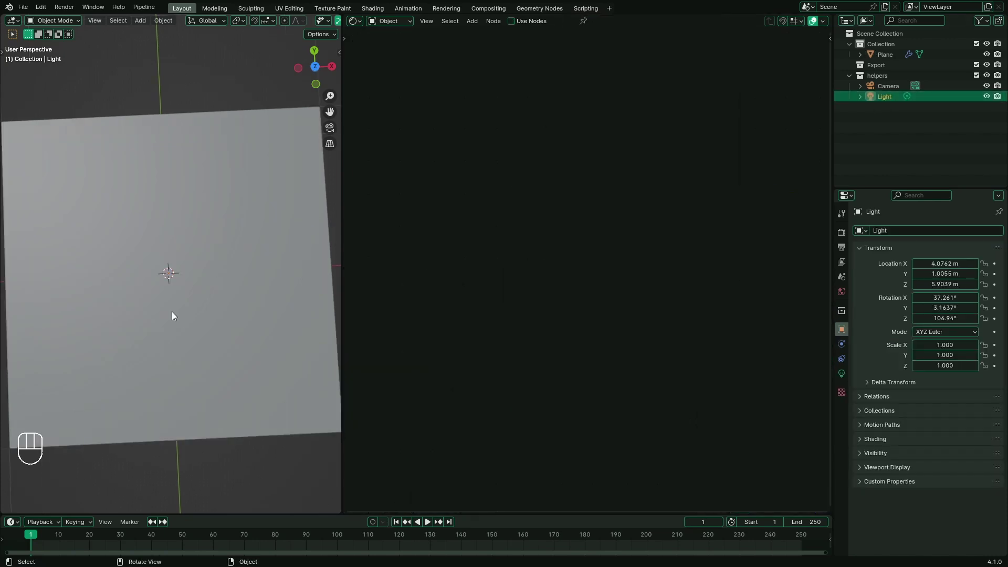
Step: Open the Light object's data settings for editing
click(842, 373)
click(914, 278)
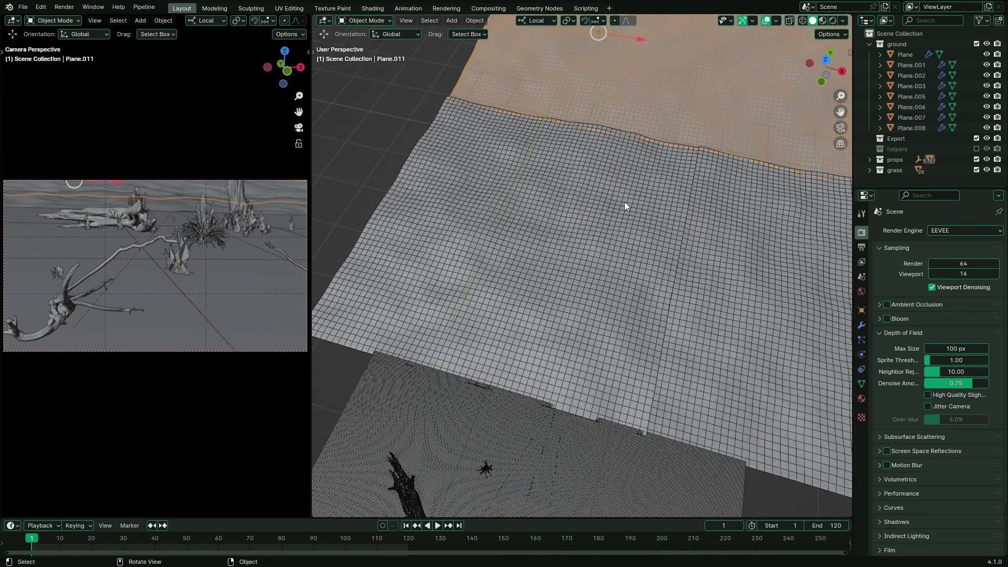
Step: Inspect the desert scene's ground planes and select several of its tree and plant props in turn
scroll(625, 205, down, 2)
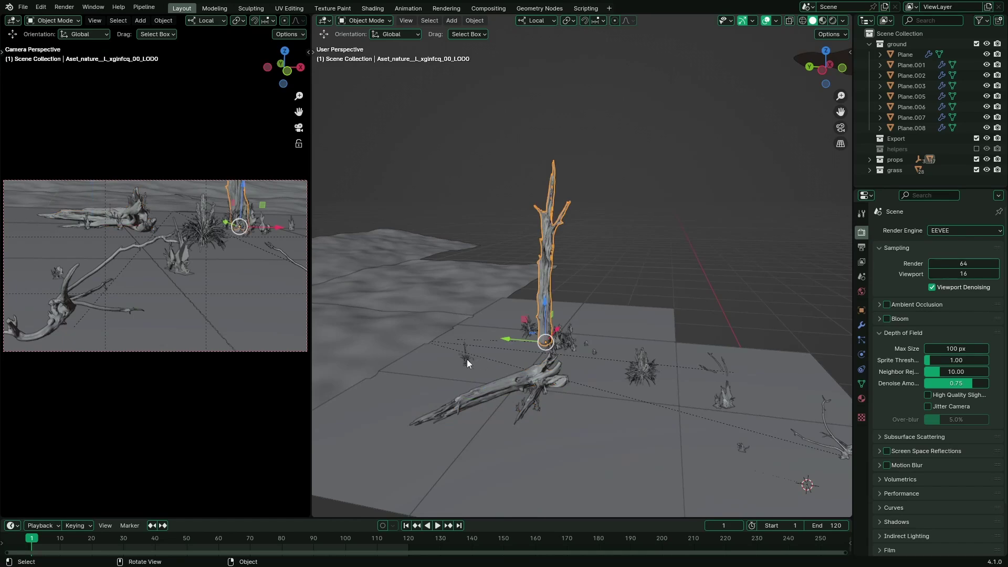
click(467, 359)
click(560, 343)
click(650, 367)
click(724, 400)
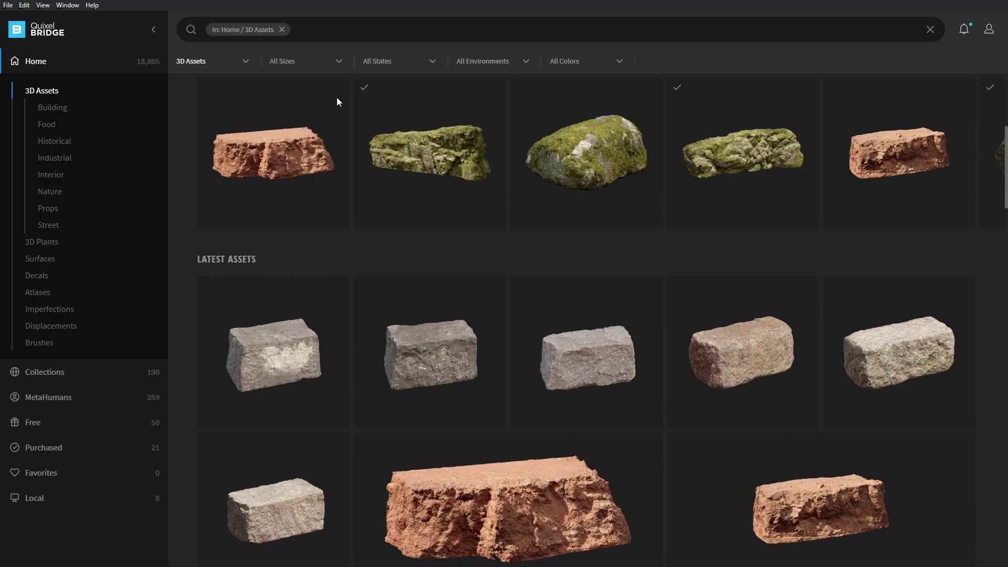
Step: Switch to Quixel Bridge and browse the 3D Assets and Surfaces categories
scroll(337, 100, down, 8)
scroll(338, 108, down, 5)
click(40, 258)
scroll(184, 272, down, 4)
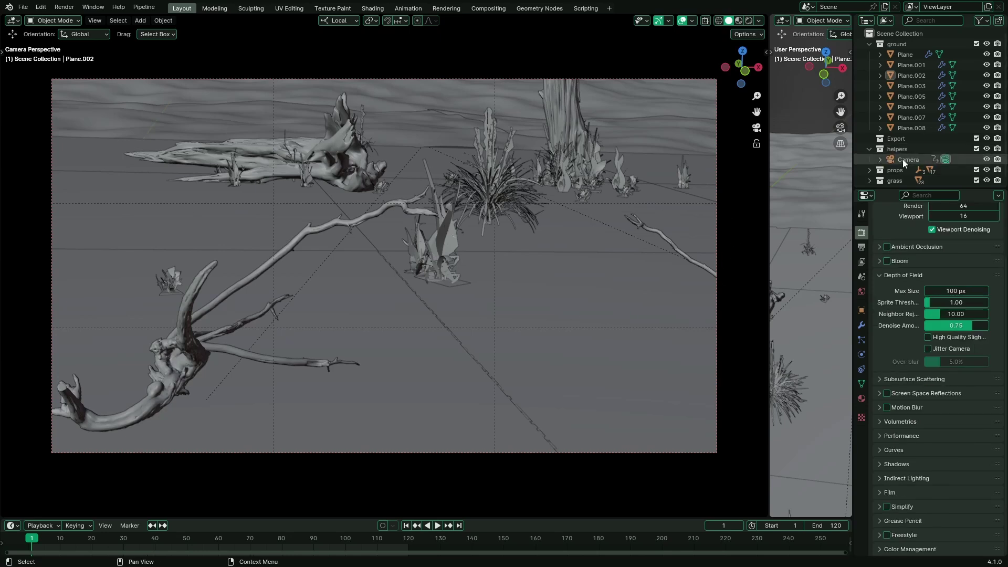
Step: Return to Blender, select the scene's Camera and examine its lens, depth of field and display settings
click(902, 159)
click(861, 355)
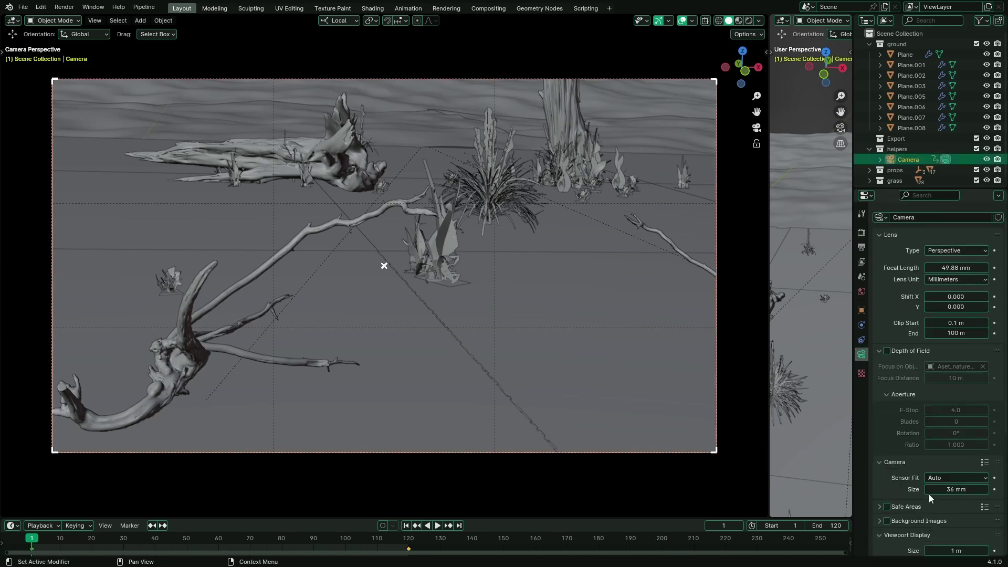
scroll(930, 497, down, 8)
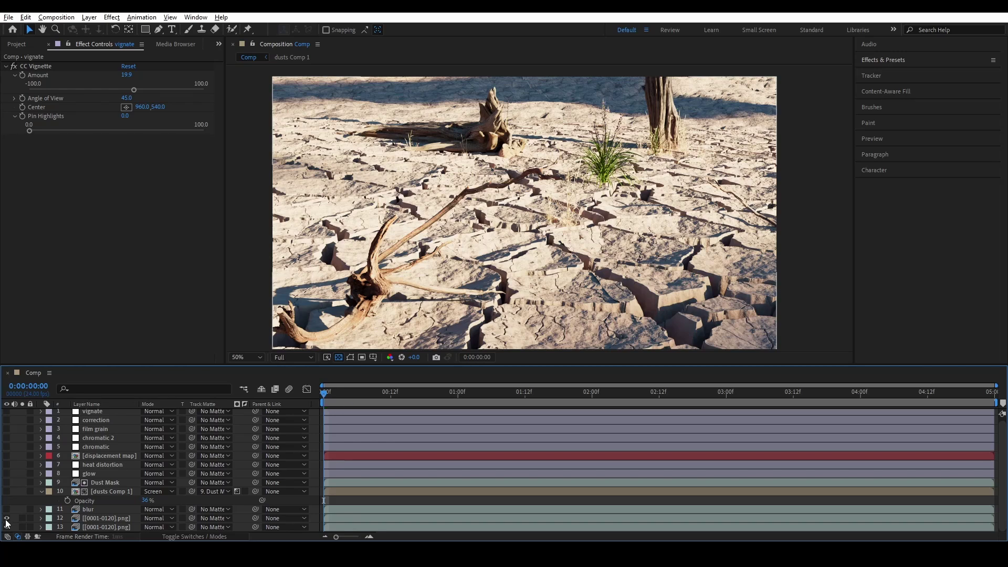
Step: In the After Effects comp, show the blur depth layer and try adjusting its Levels histogram
click(90, 510)
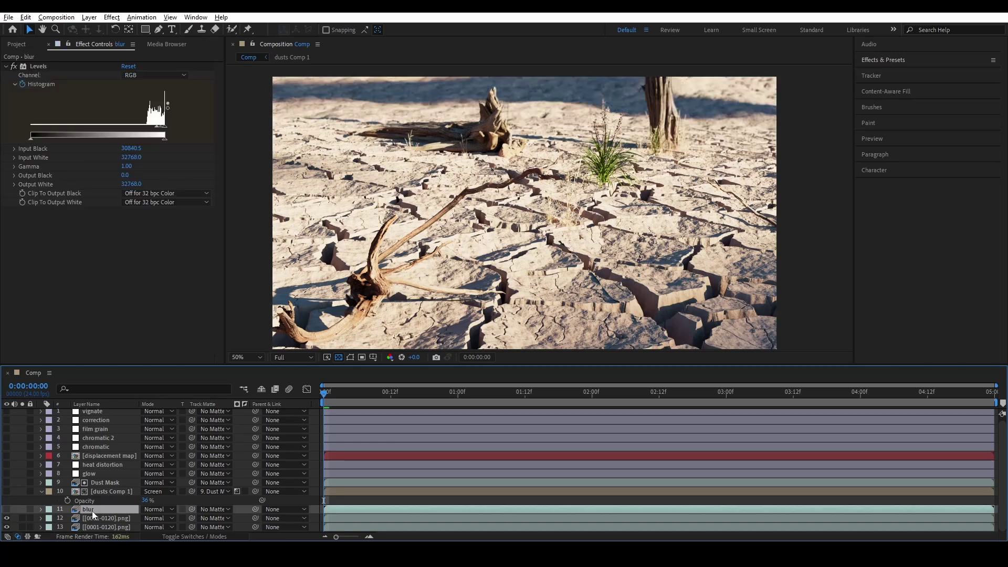
click(7, 510)
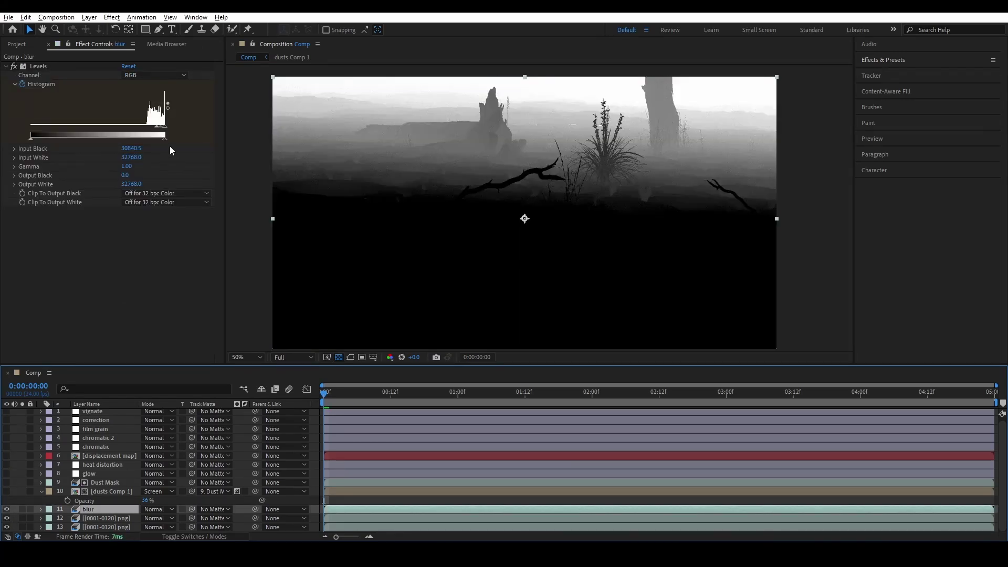
mouse_move(157, 130)
mouse_down()
mouse_move(123, 137)
mouse_move(149, 135)
mouse_up()
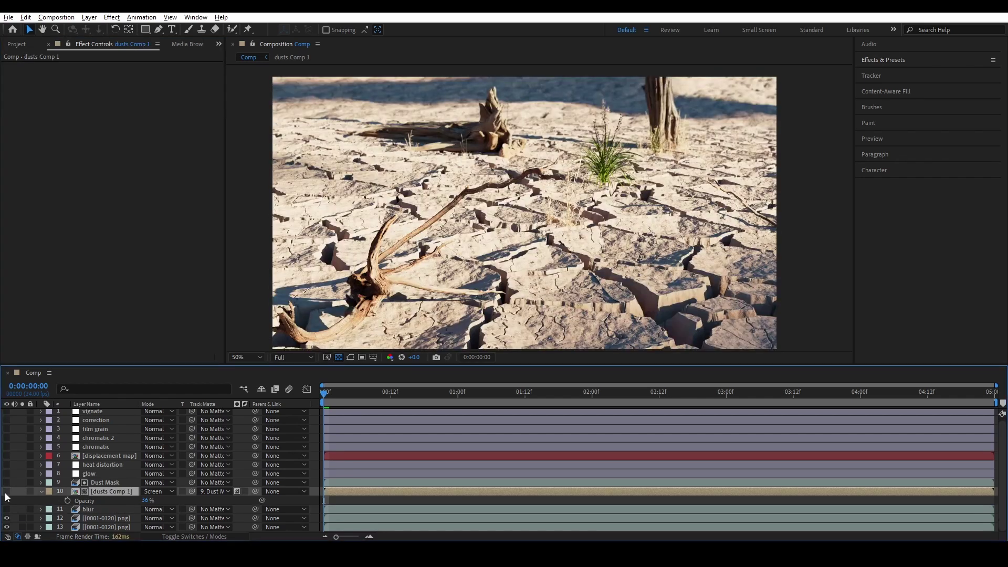
Step: Toggle the dusts Comp 1 layer repeatedly to compare the dust effect, leaving it visible
click(6, 493)
click(6, 493)
click(6, 493)
click(6, 493)
click(6, 493)
click(6, 493)
click(7, 492)
click(7, 492)
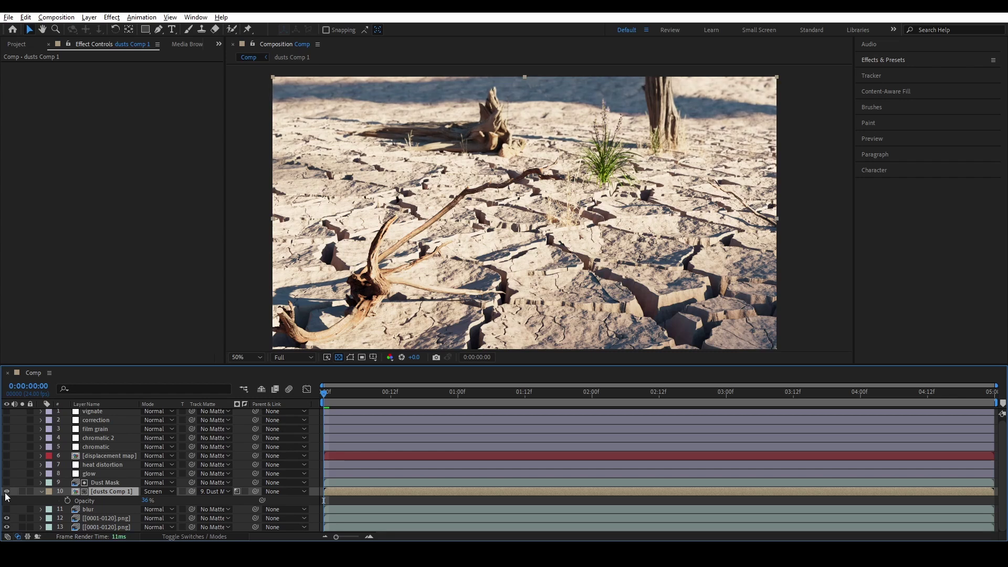
click(4, 493)
click(5, 493)
click(5, 493)
click(4, 493)
Step: Turn on the glow and heat distortion layers and play the composition to preview them
click(7, 474)
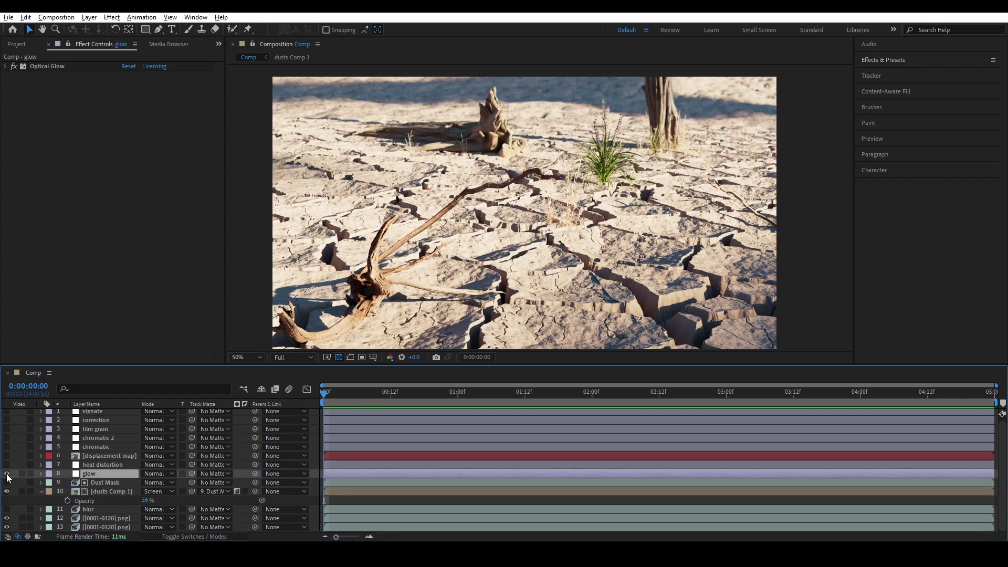
click(7, 474)
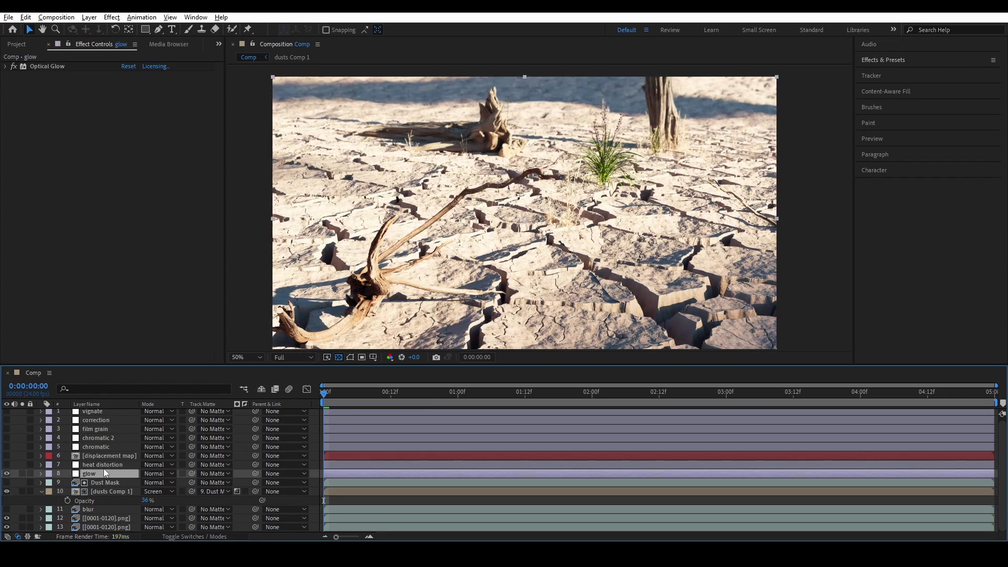
click(103, 466)
click(7, 465)
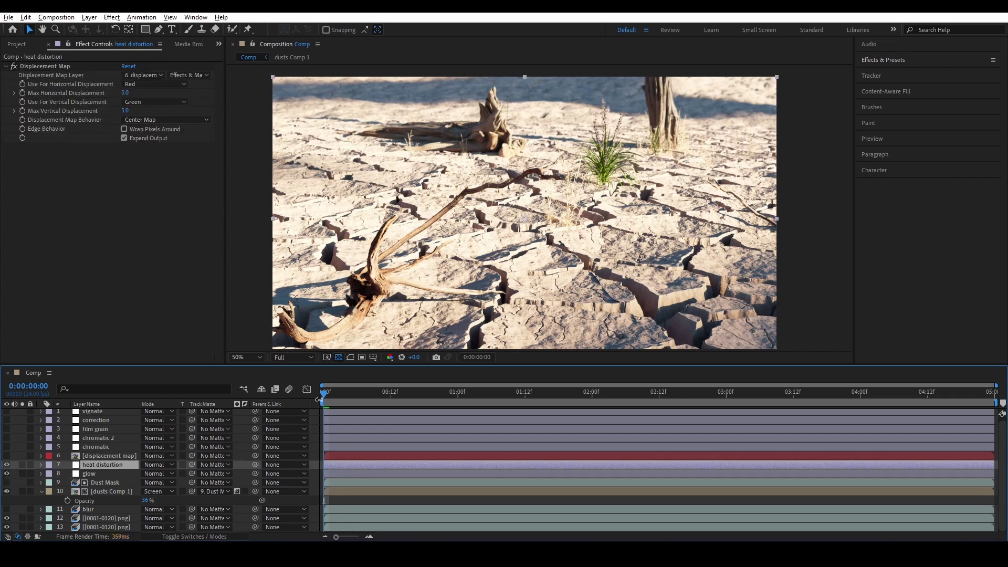
key(space)
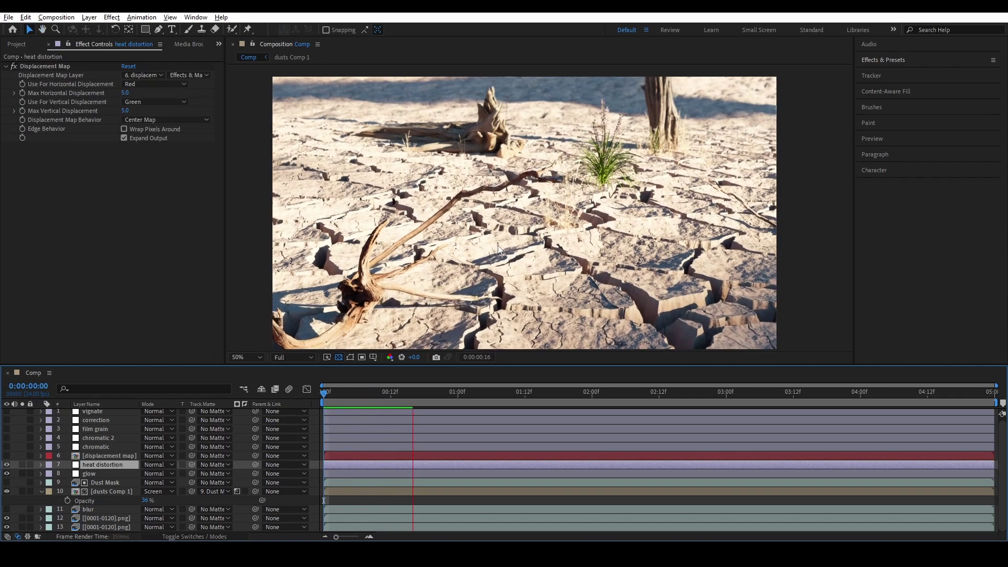
Step: Open the displacement map precomp, scrub through its animated noise and select the Black Solid 2 matte layer
double_click(101, 456)
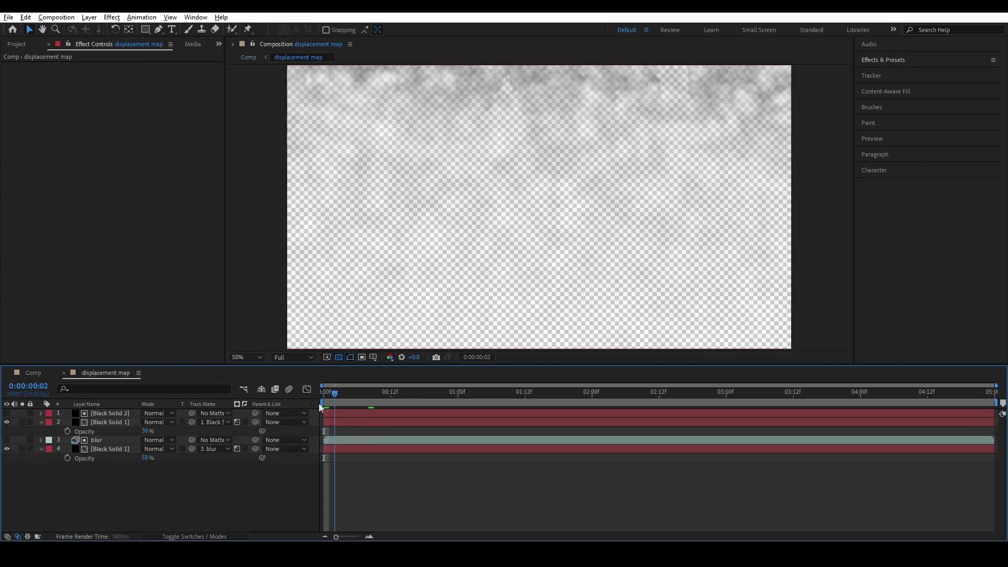
drag(310, 405, 375, 419)
key(Home)
click(110, 413)
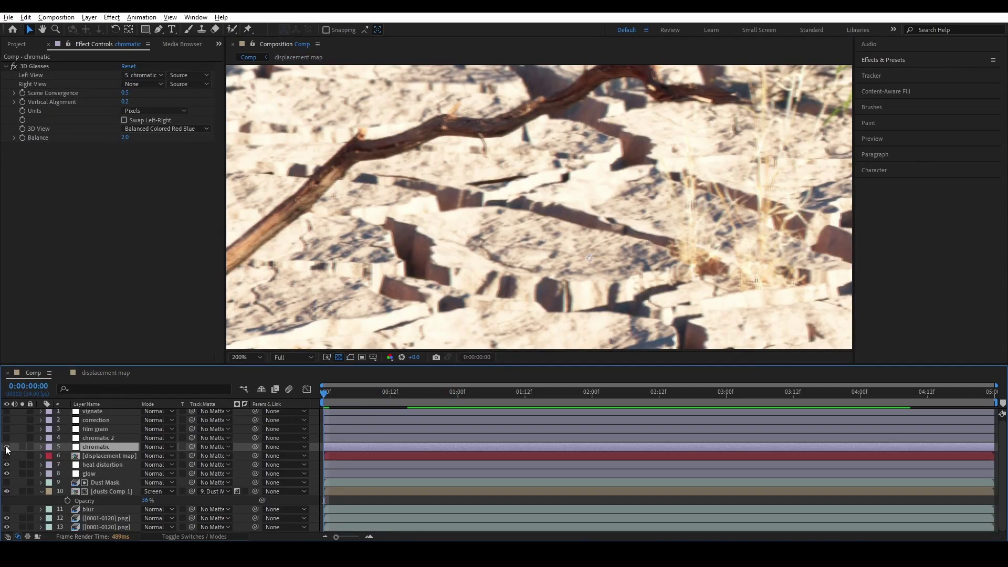
Step: Compare the image with and without the chromatic layer, and leave both chromatic and chromatic 2 visible
click(7, 447)
click(6, 447)
click(7, 446)
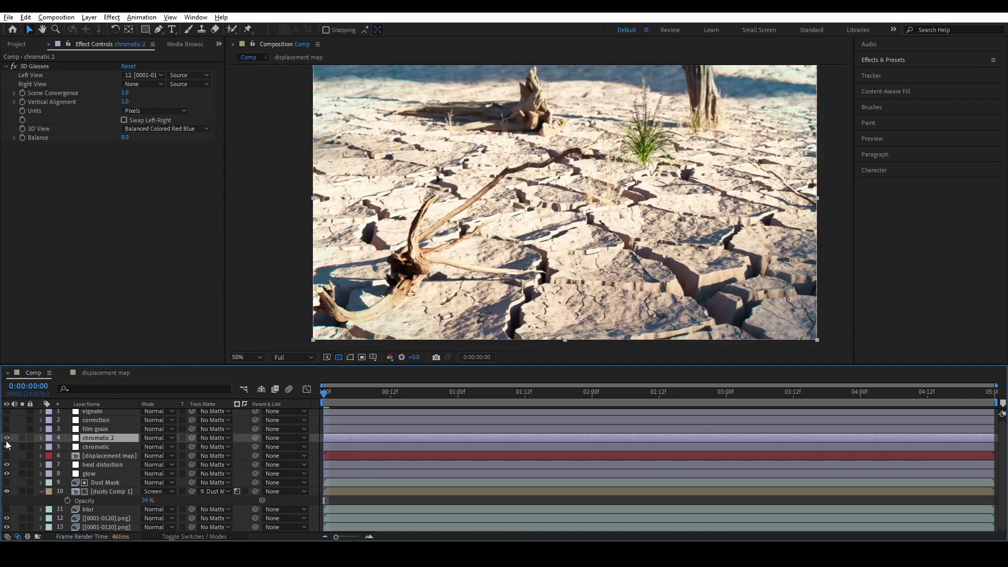
click(6, 446)
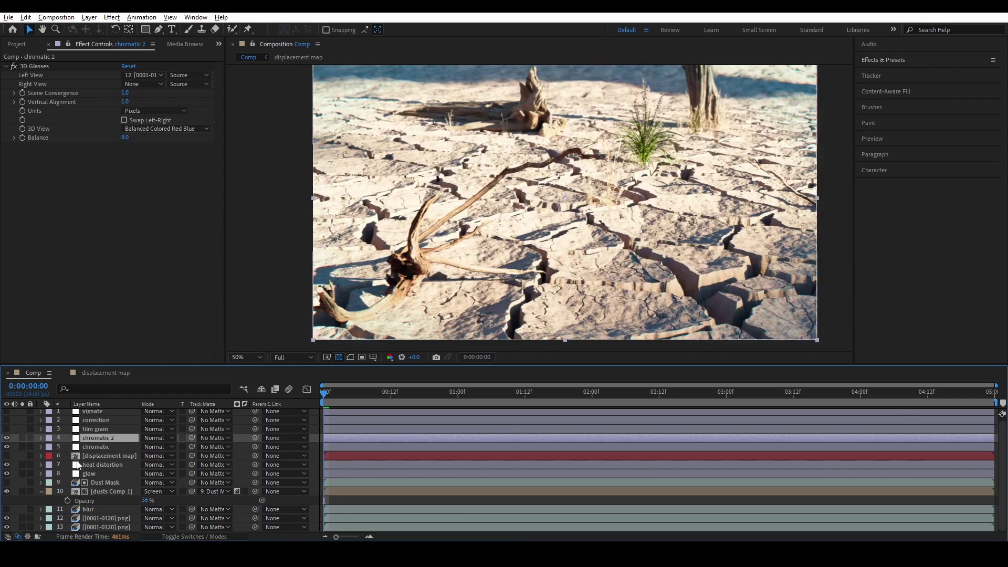
Step: Turn on the film grain, correction and vignate layers to complete the composite
click(7, 431)
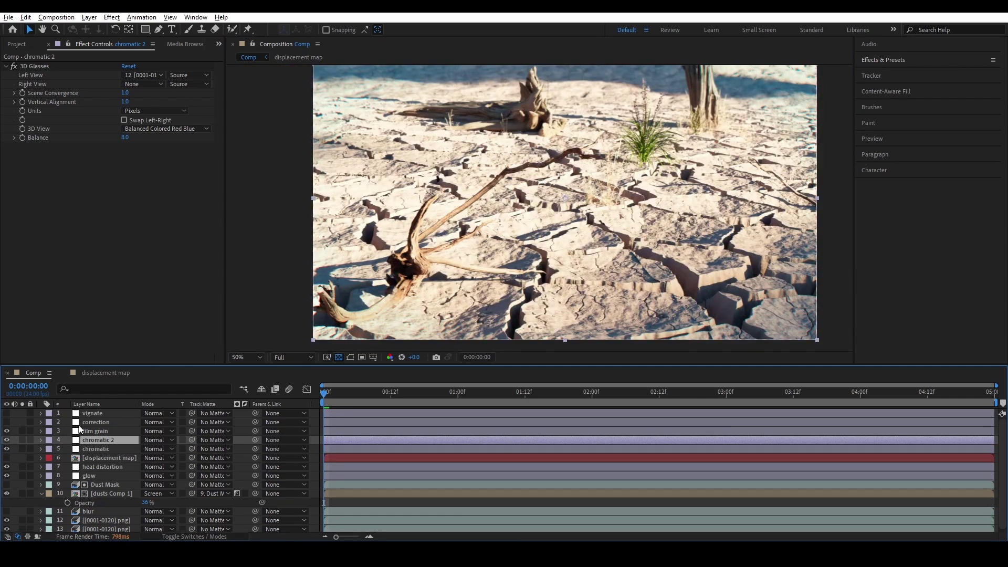
click(7, 422)
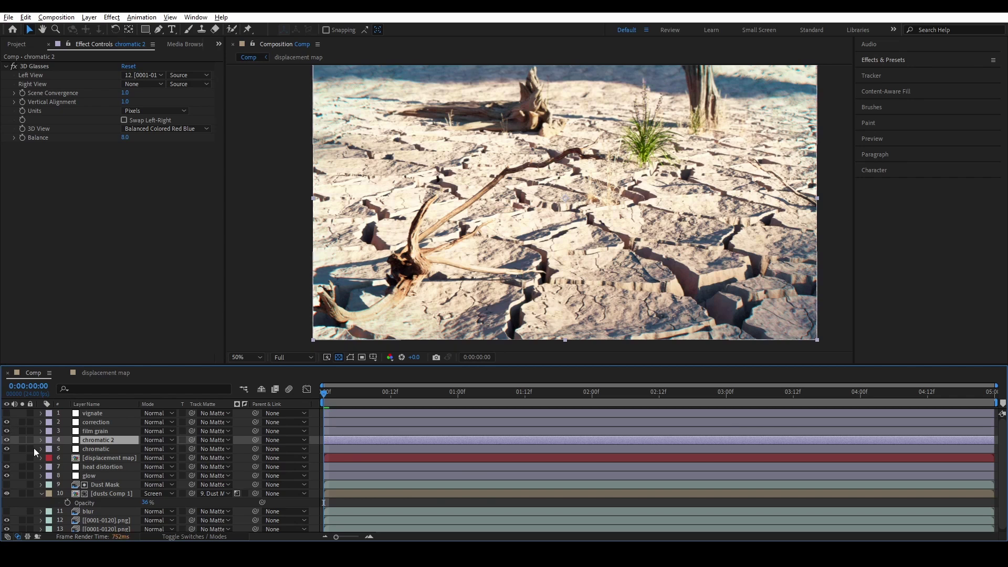
click(7, 414)
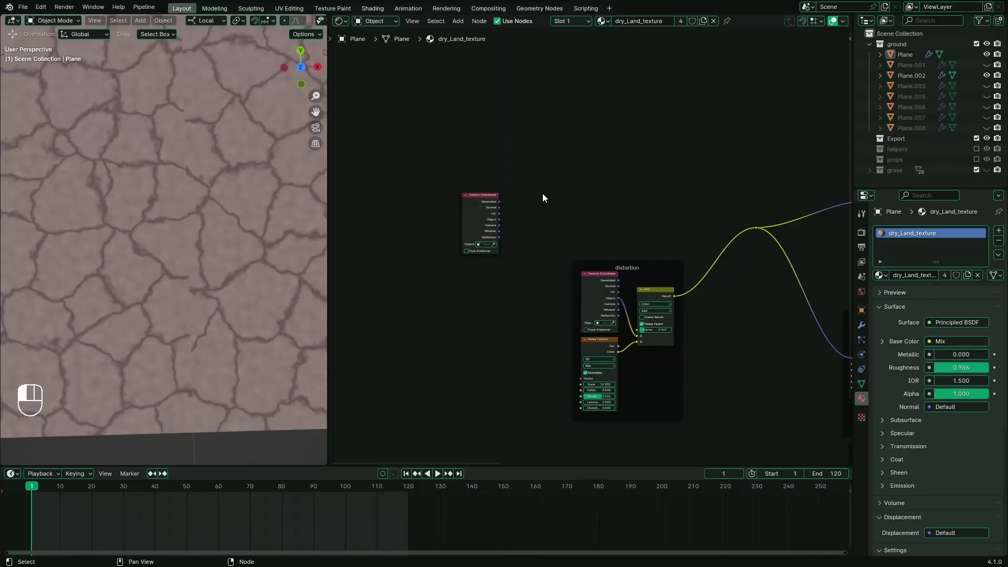
Step: Back in Blender's dry_Land_texture material, add a Vector Math node set to Add beside the separate Texture Coordinate node
scroll(543, 194, up, 2)
key(shift+a)
text(ve)
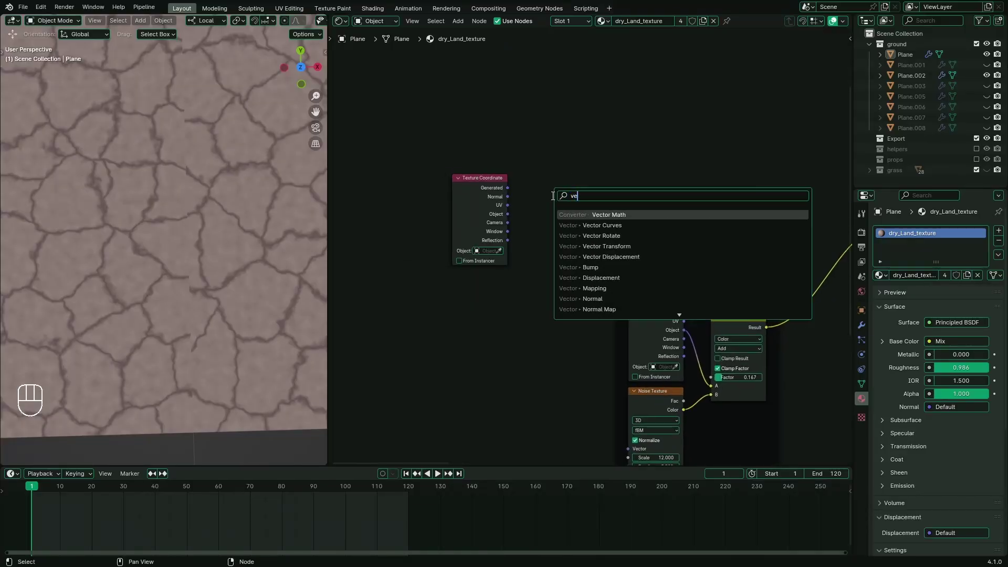
text(ctor math)
key(Return)
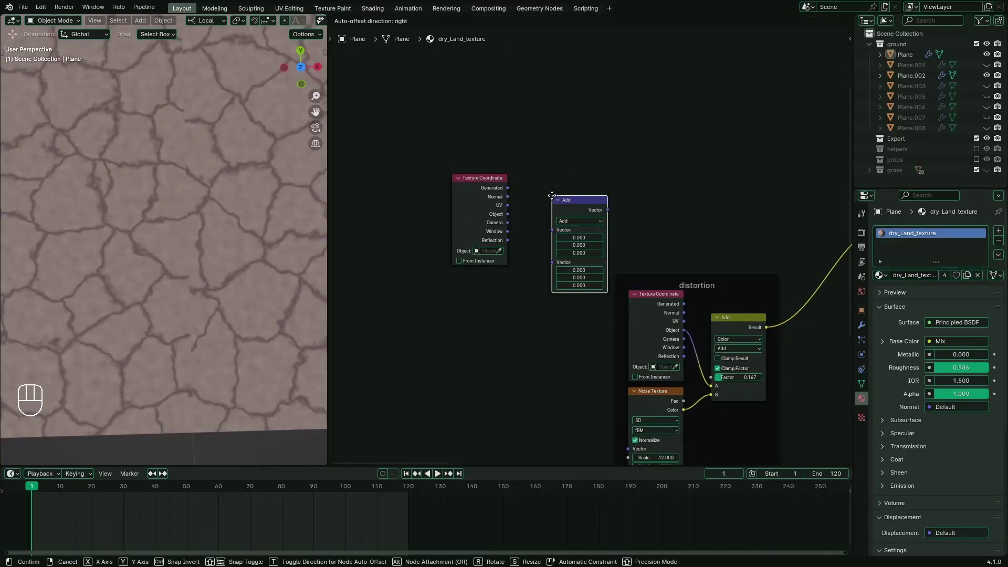
drag(552, 210, 580, 197)
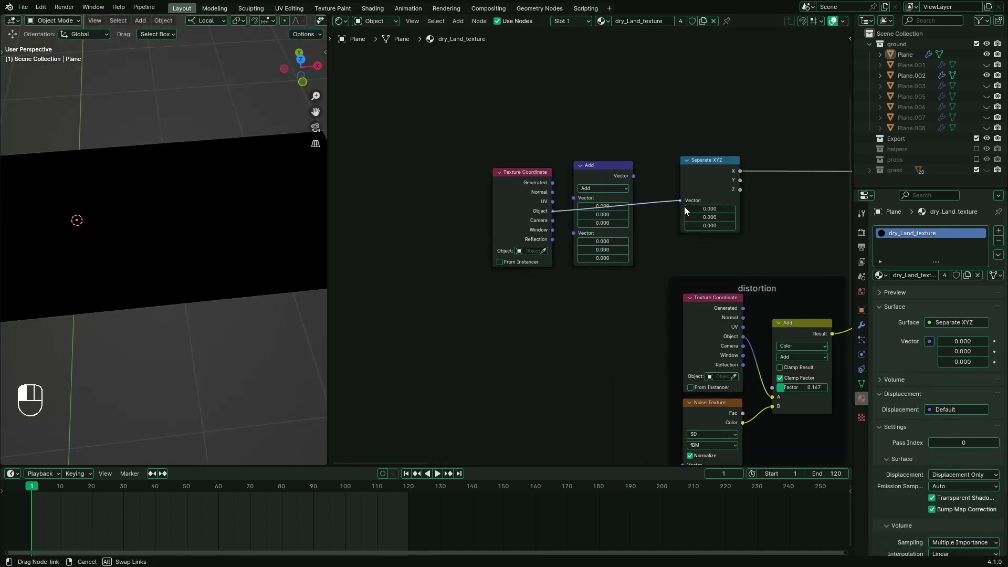
Step: Connect the Texture Coordinate's Object output to Separate XYZ's Vector input and insert the Add vector node into that link
drag(684, 206, 682, 201)
drag(699, 156, 708, 157)
drag(608, 165, 601, 85)
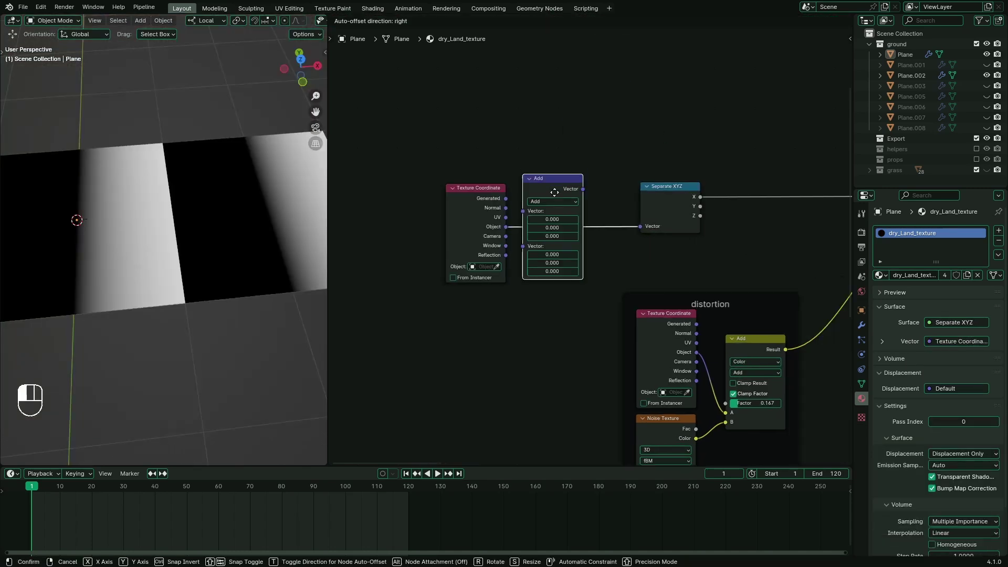
drag(553, 190, 550, 219)
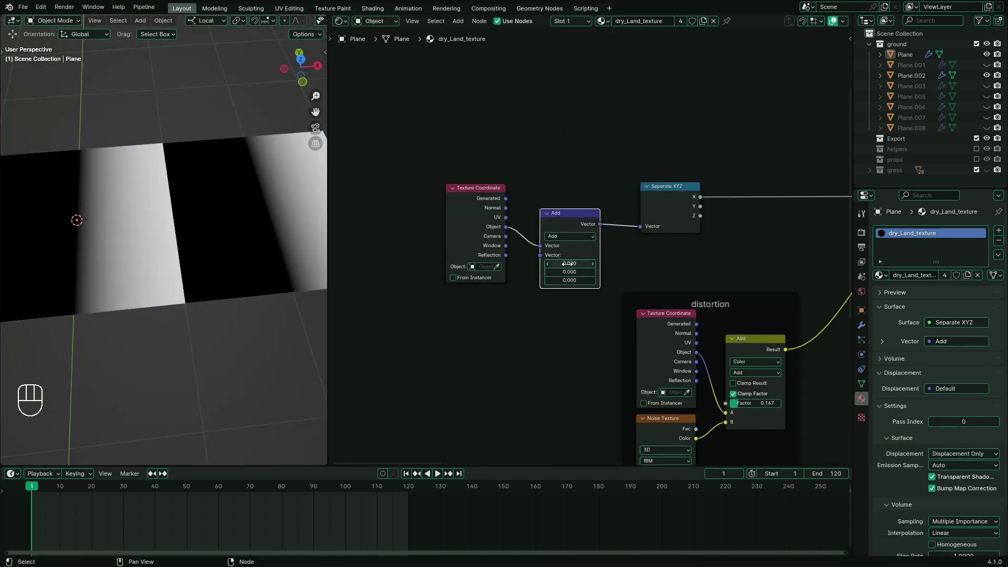